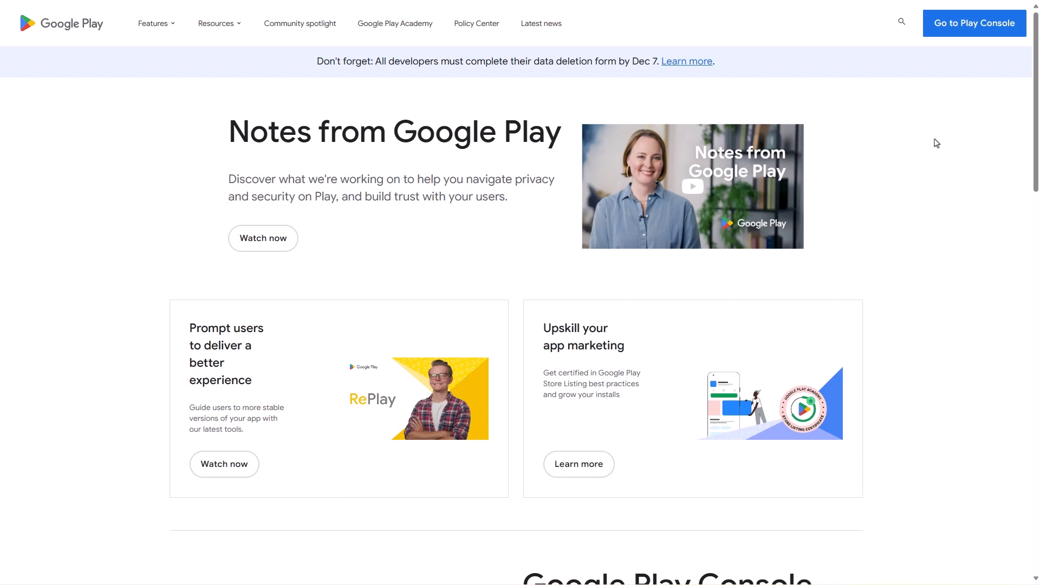
# - Go from the Google Play site to Play Console and reach the 2-Step Verification setup page
pyautogui.click(991, 30)
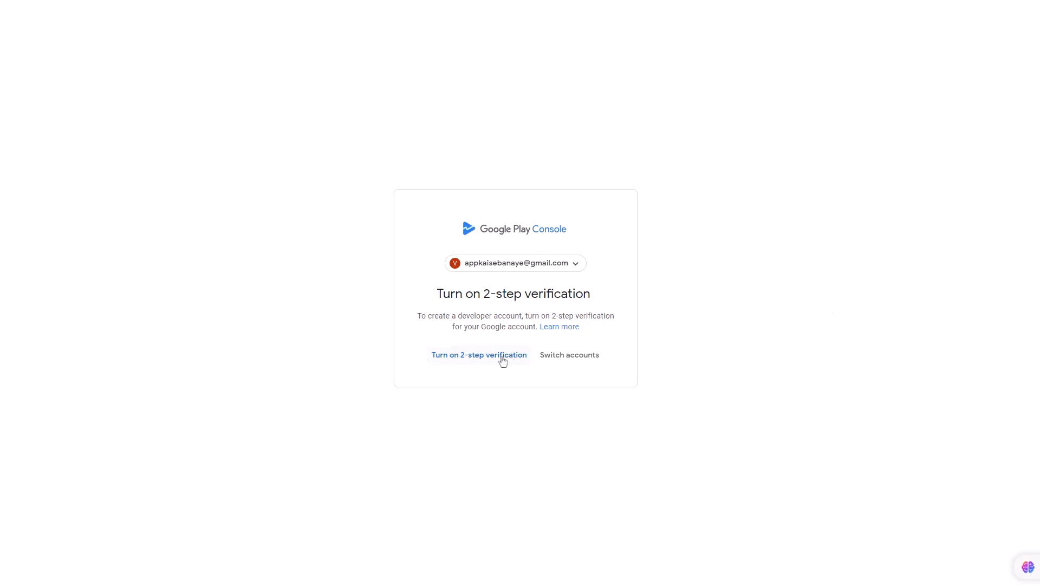
pyautogui.click(474, 356)
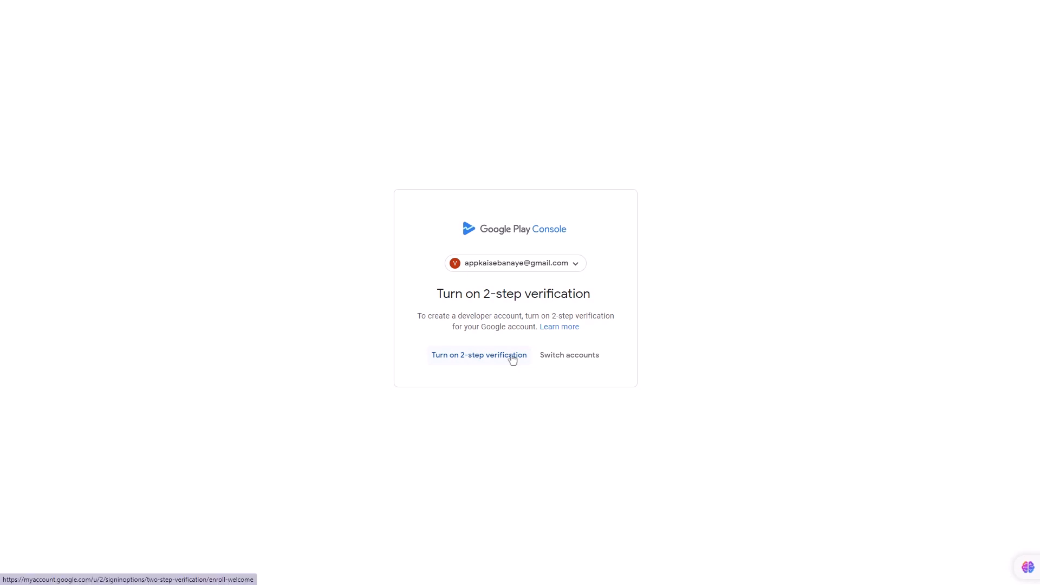
pyautogui.click(512, 357)
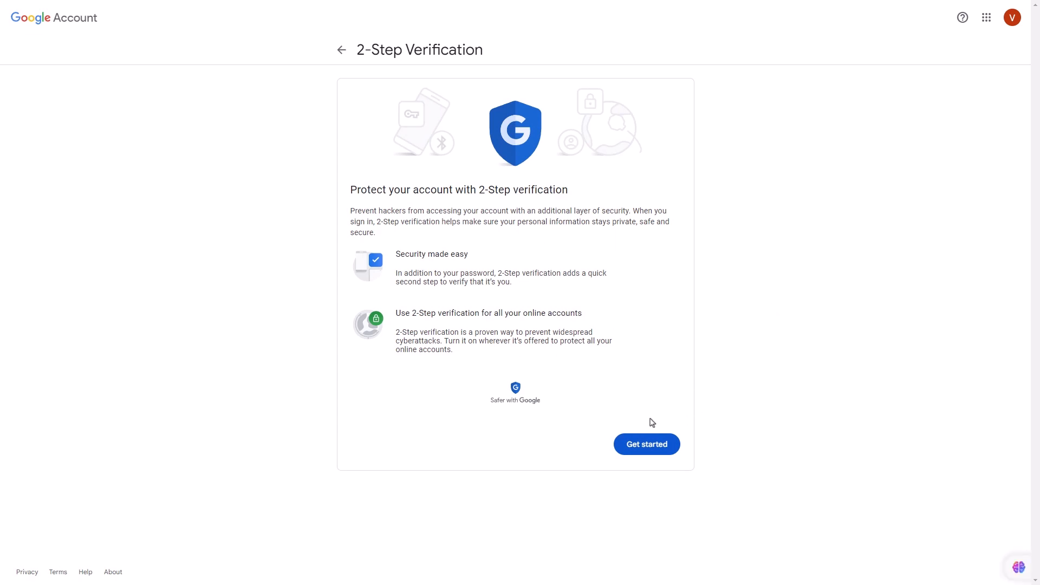
# - Confirm the account password, verify the texted phone code, switch 2-Step Verification on, and return to Play Console
pyautogui.click(649, 447)
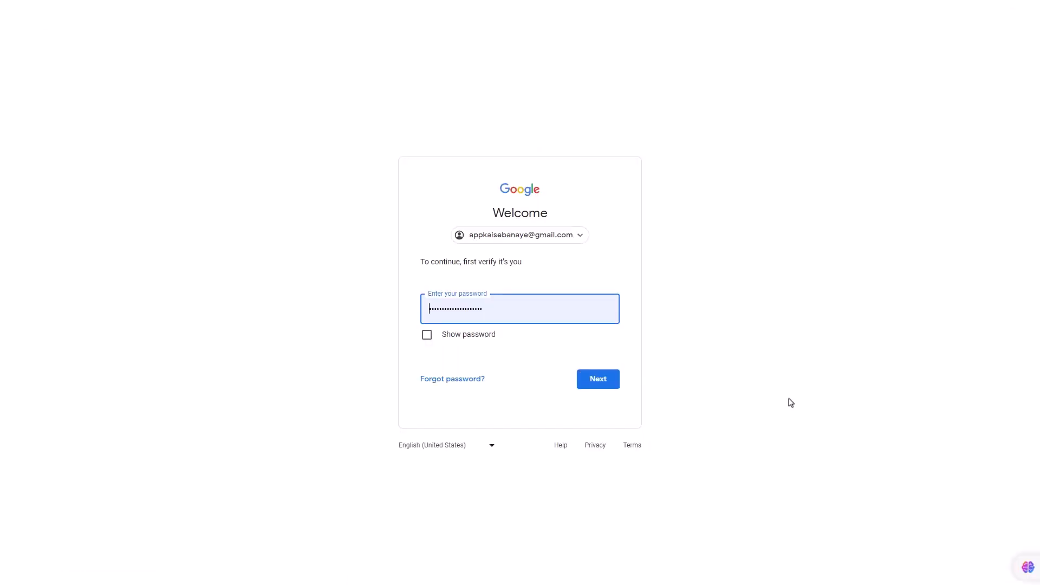
pyautogui.click(611, 382)
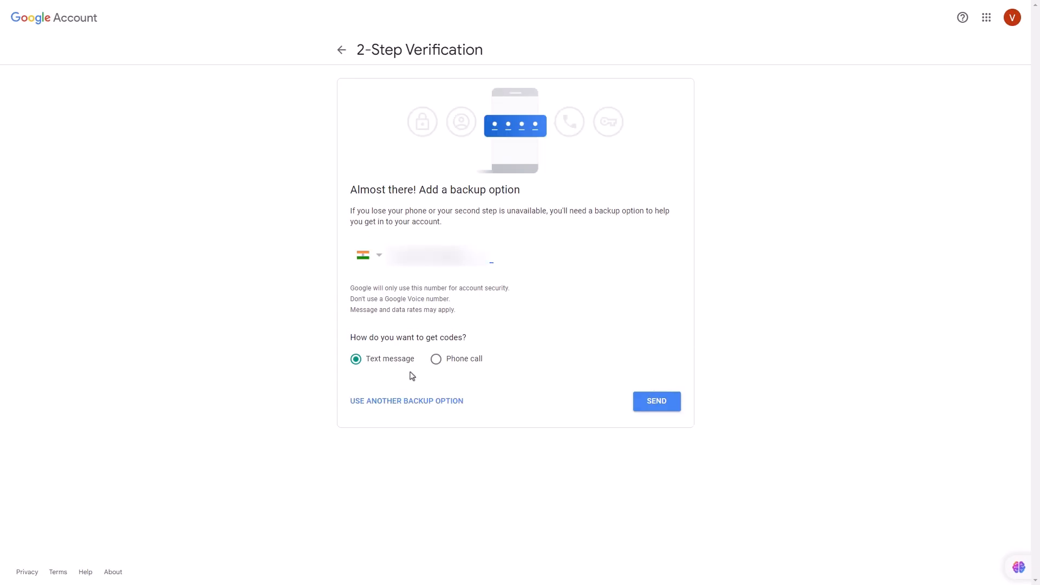
pyautogui.click(660, 404)
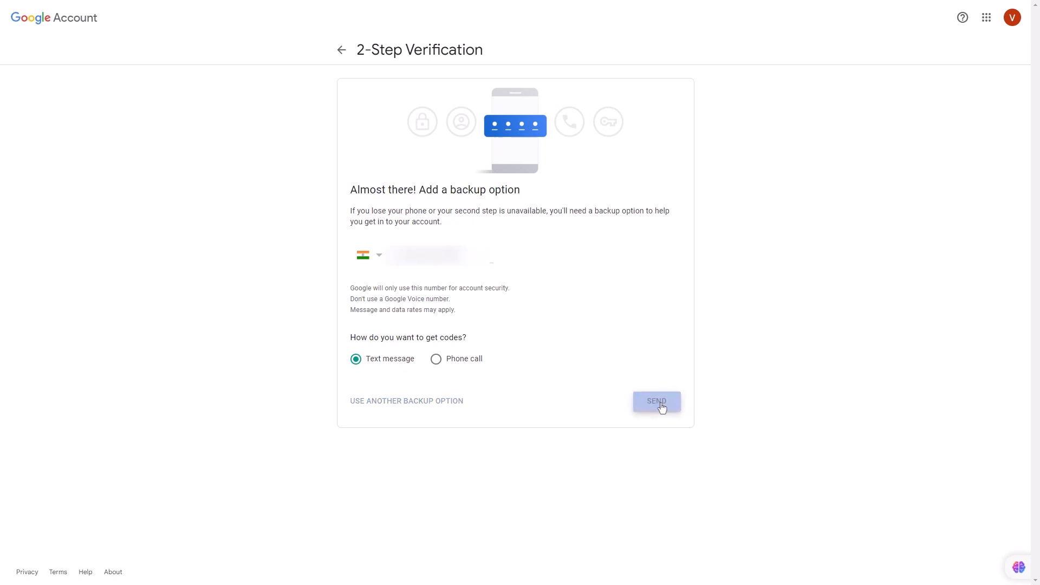
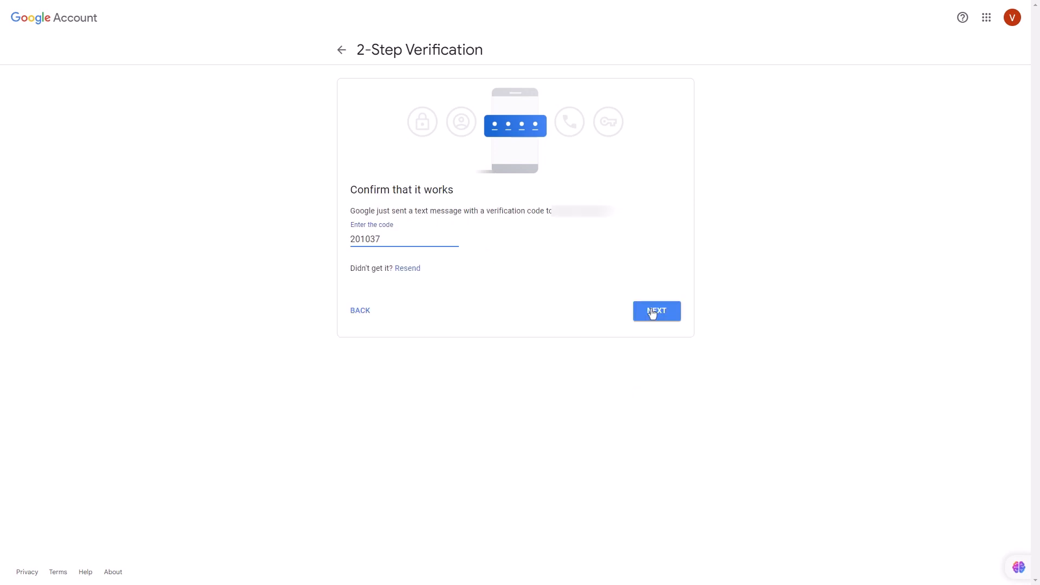
pyautogui.click(653, 312)
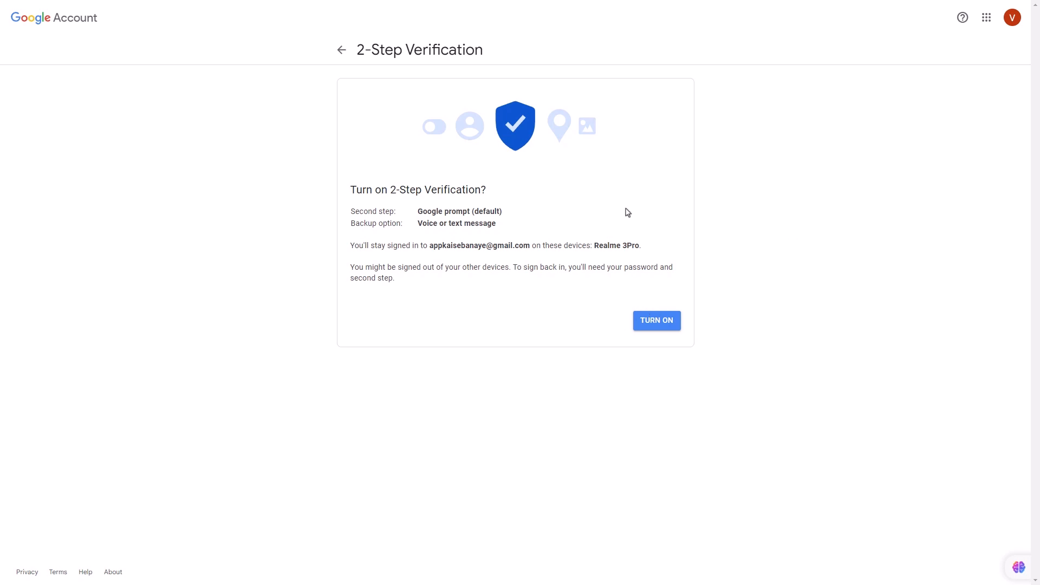
pyautogui.click(662, 324)
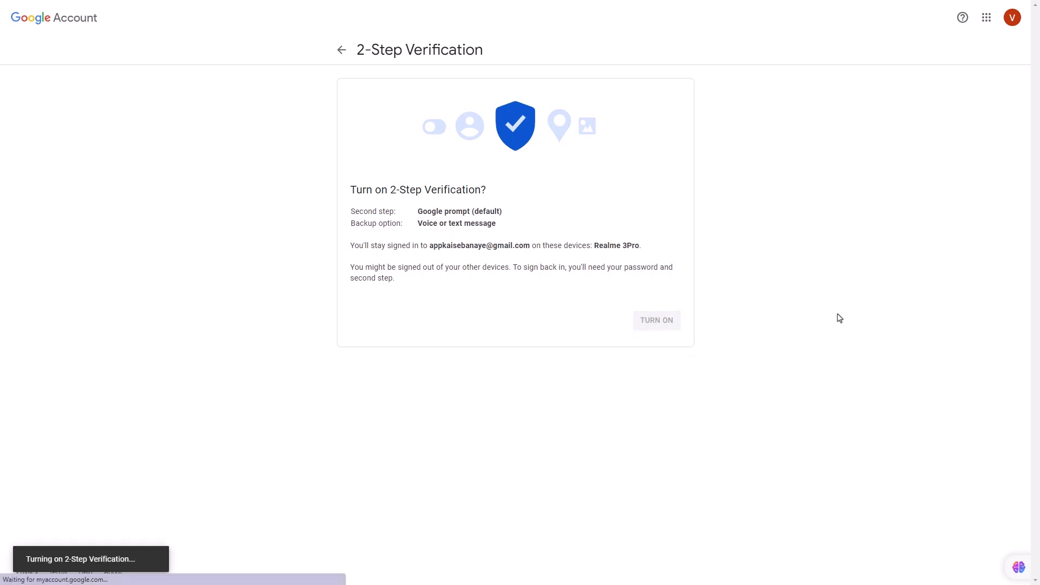
pyautogui.click(59, 15)
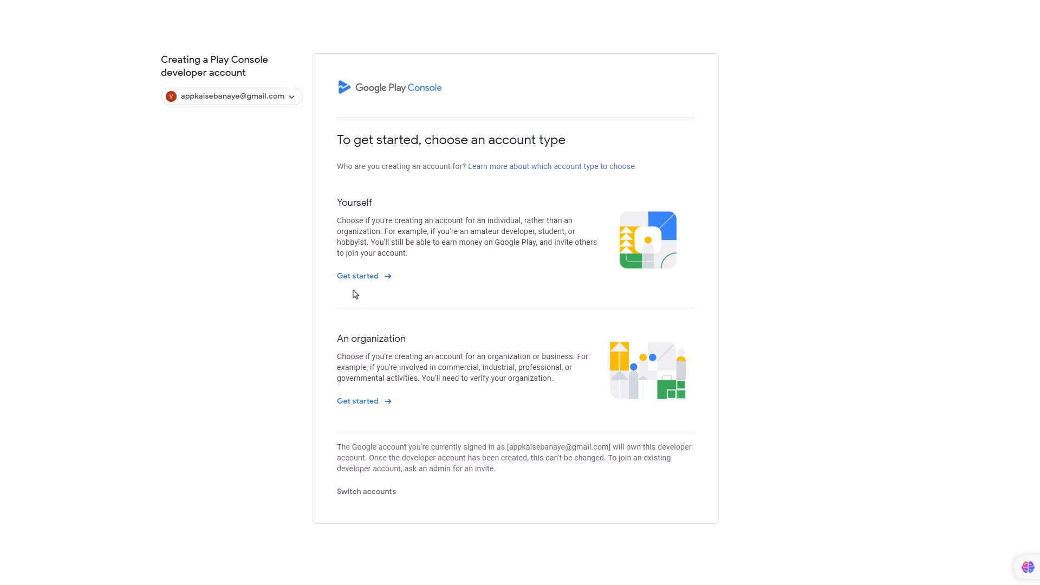
# - Choose a personal (Yourself) developer account and enter the developer name
pyautogui.click(359, 278)
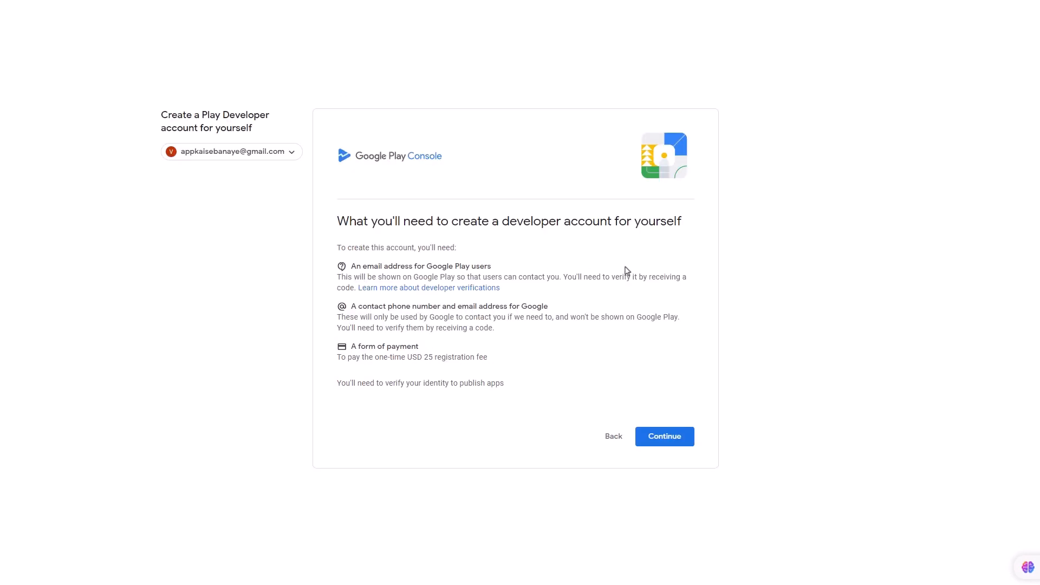
pyautogui.click(665, 438)
pyautogui.write('Vikram Mumbai')
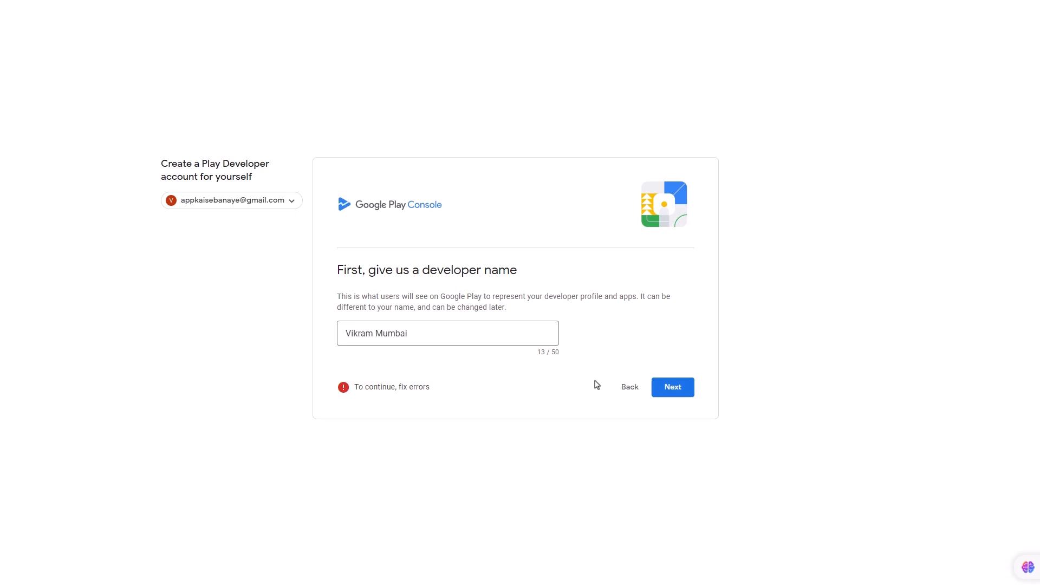
pyautogui.click(677, 388)
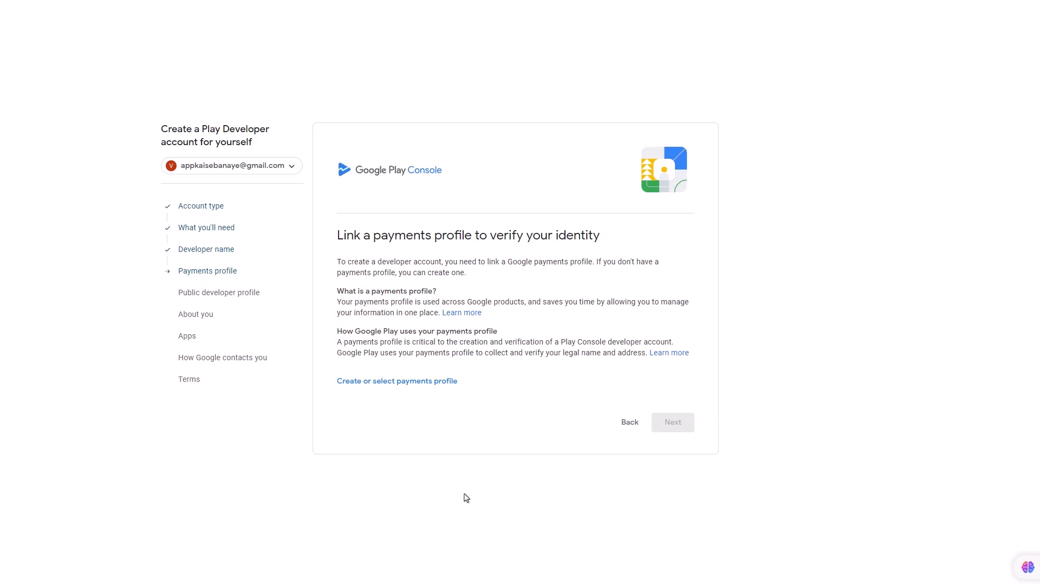
# - Create a new payments profile with India as the country/region and save it
pyautogui.click(428, 382)
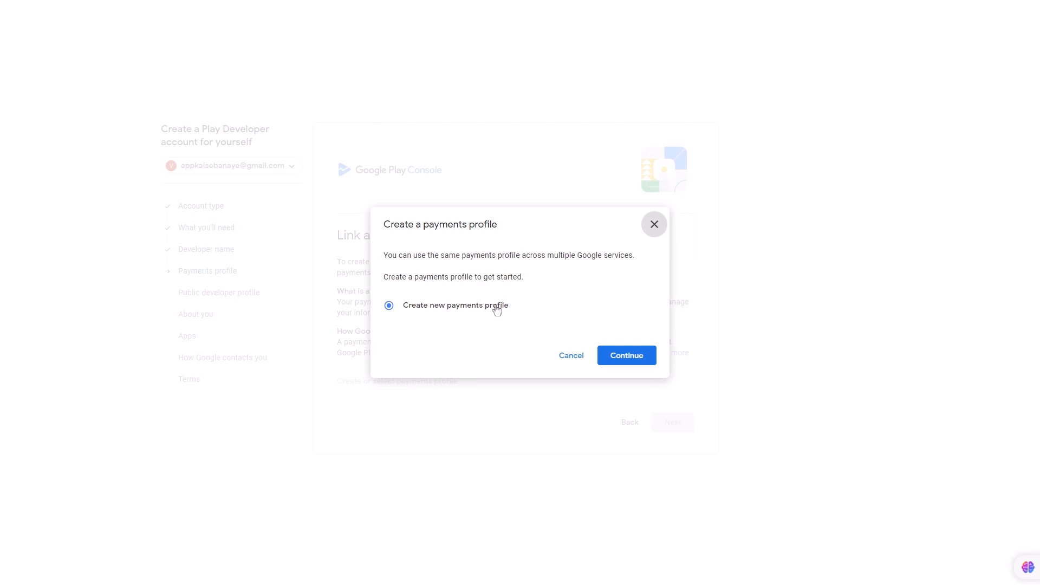
pyautogui.click(633, 362)
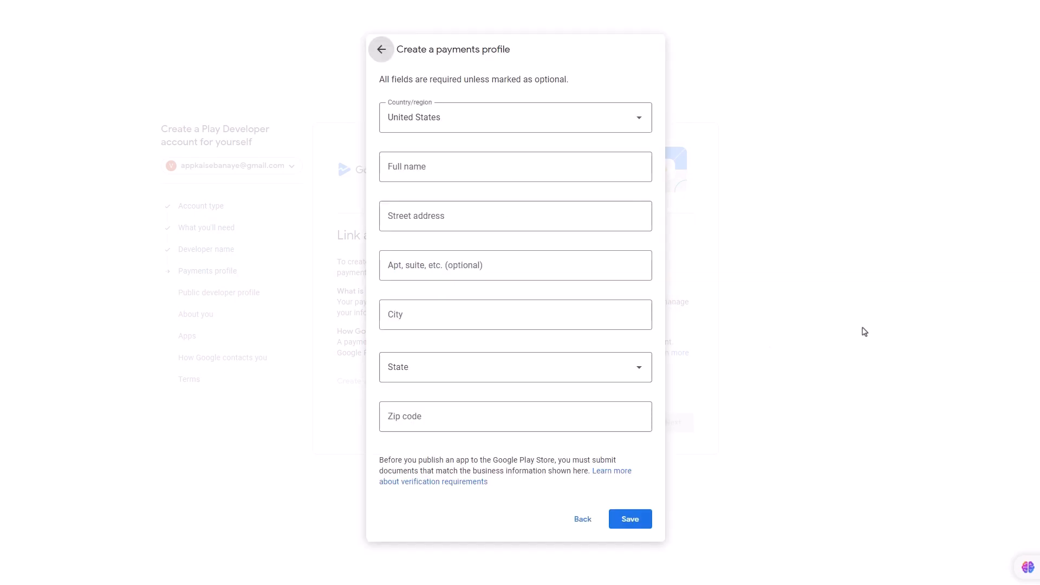
pyautogui.click(640, 119)
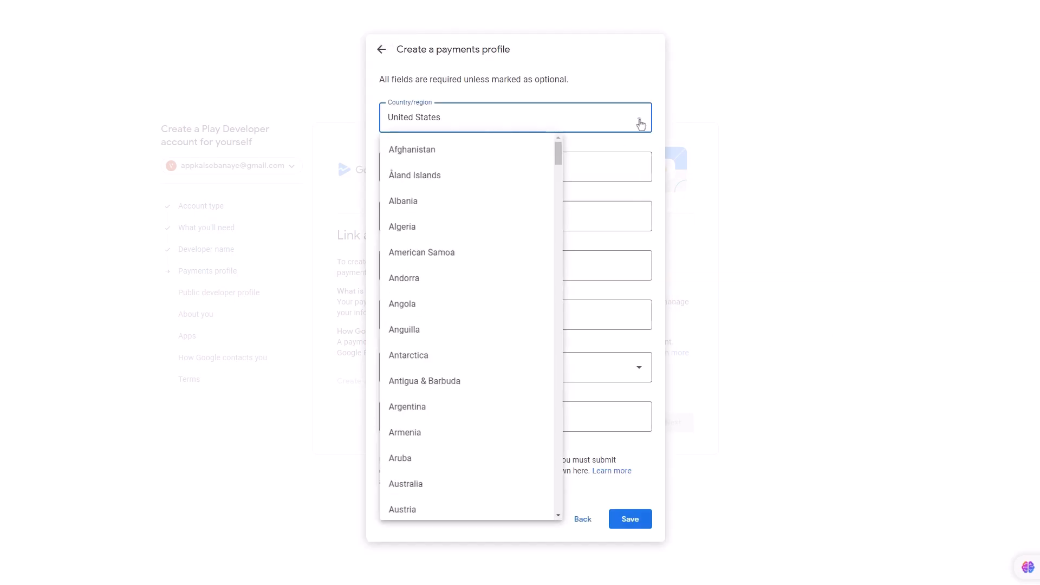
pyautogui.moveTo(560, 496); pyautogui.dragTo(559, 284)
pyautogui.scroll(-3, 560, 287)
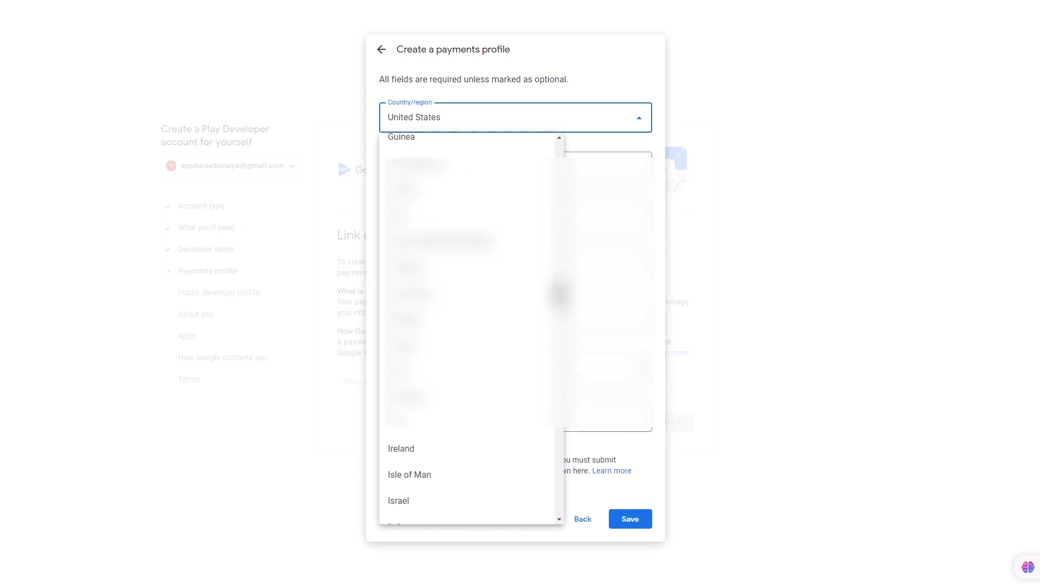
pyautogui.click(483, 340)
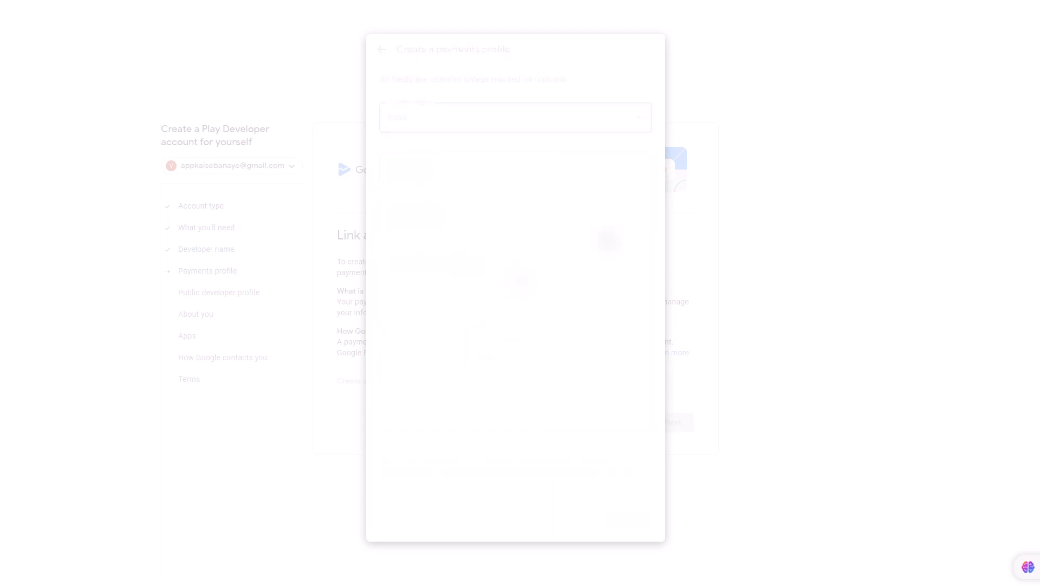
pyautogui.click(629, 519)
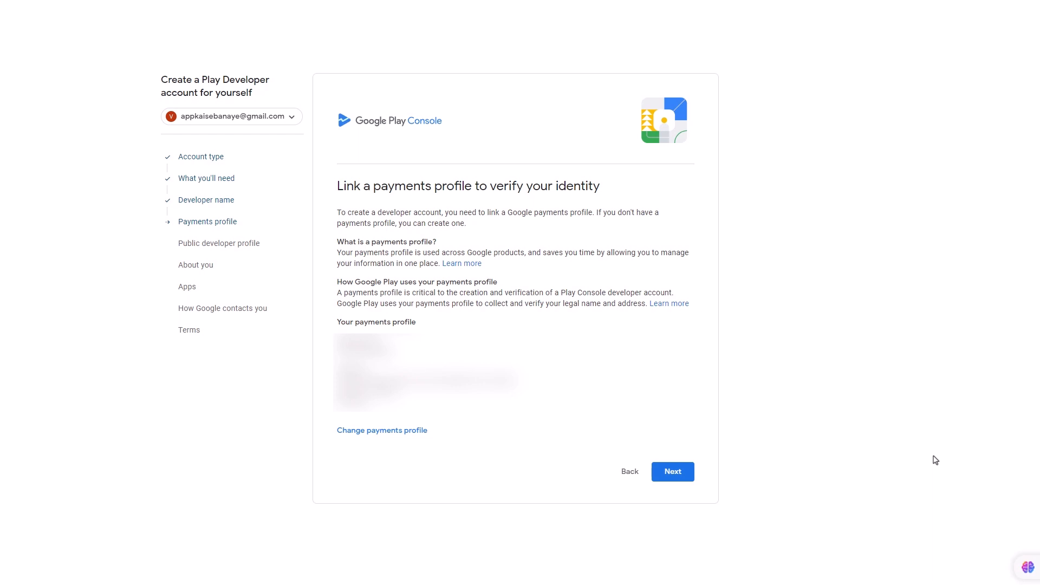
# - Enter the developer contact email, tick the public-profile acknowledgement, verify the email, and continue
pyautogui.click(673, 472)
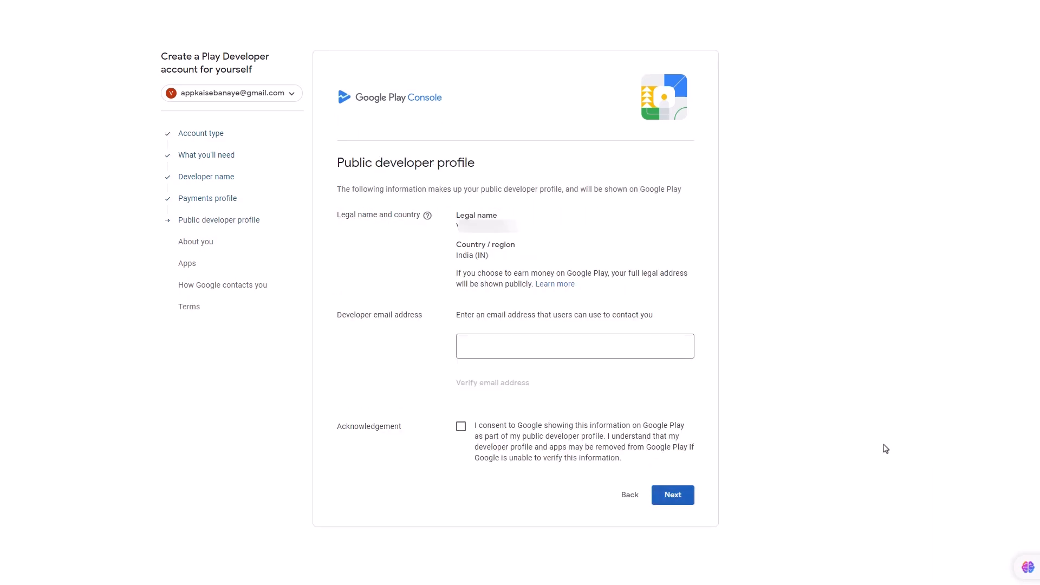
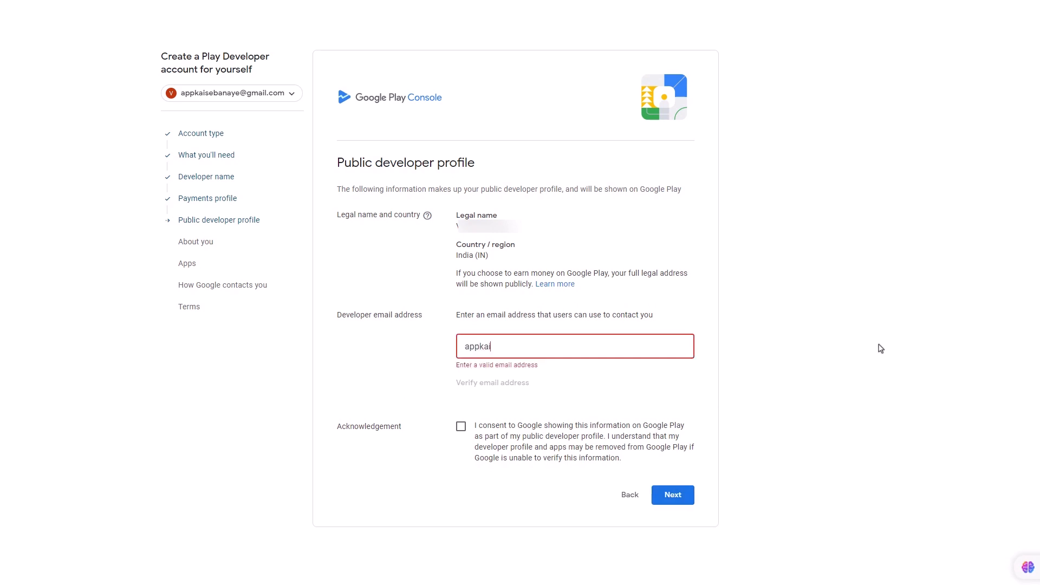
pyautogui.scroll(-1, 880, 349)
pyautogui.click(880, 348)
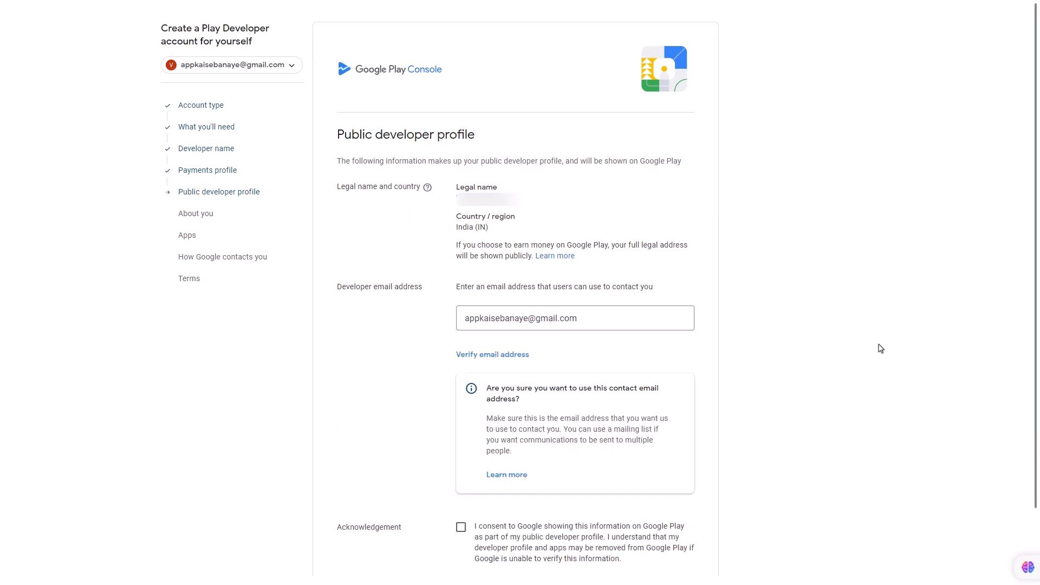
pyautogui.scroll(-2, 881, 349)
pyautogui.click(461, 474)
pyautogui.scroll(-1, 782, 420)
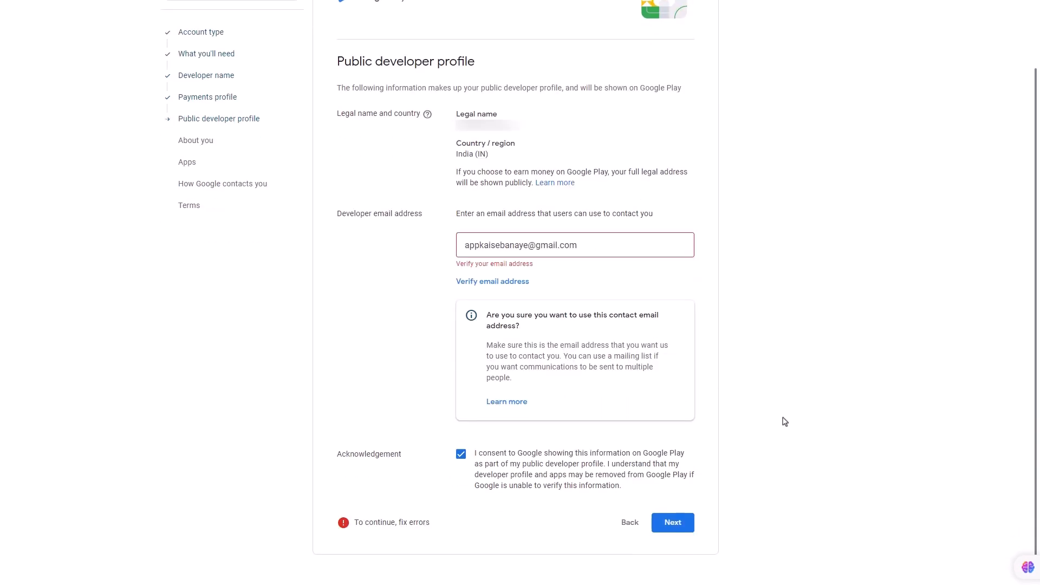
pyautogui.click(498, 282)
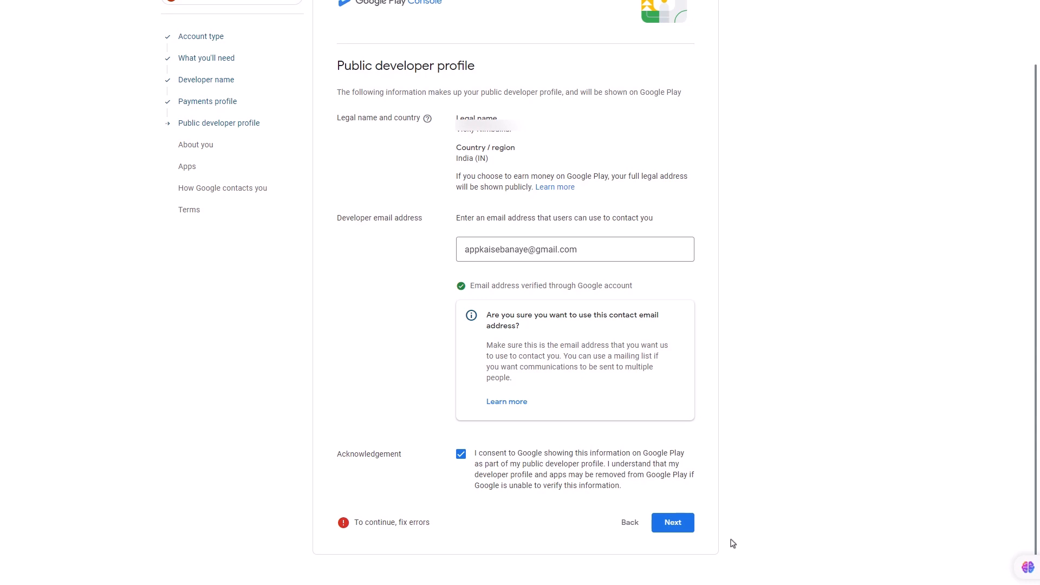
pyautogui.click(673, 521)
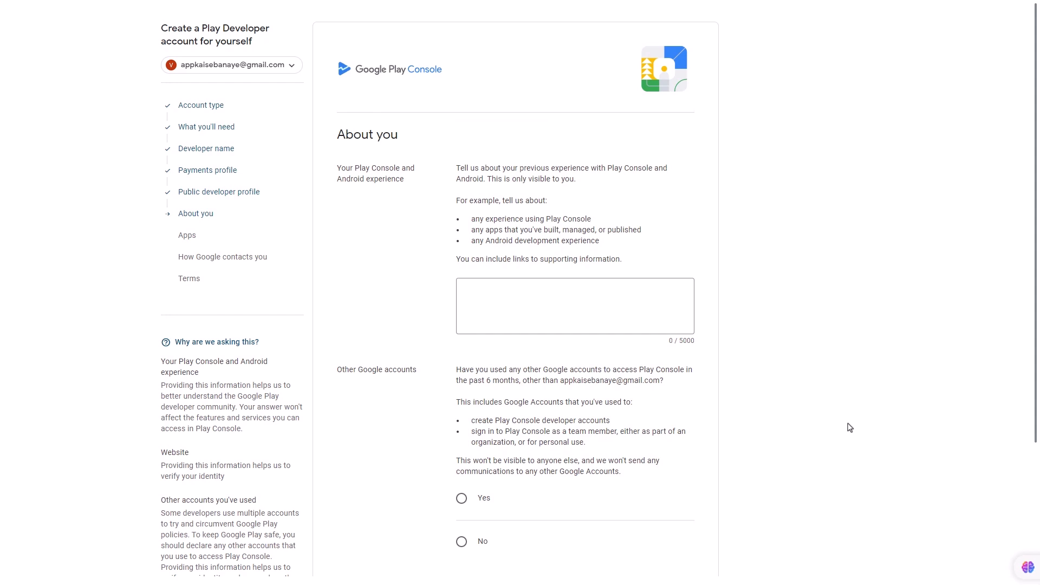
# - Describe experience as 'This is the first time I'm uploading app on Google Play', answer No to other accounts, and submit
pyautogui.write('This is the first time I')
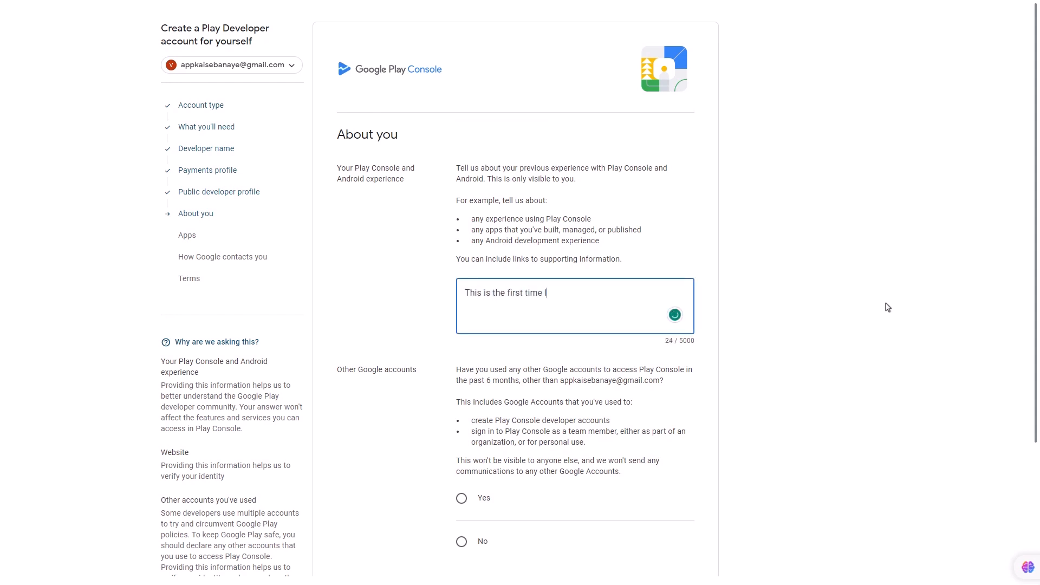
pyautogui.write("'m uploadi")
pyautogui.write('ng app on Google Play.')
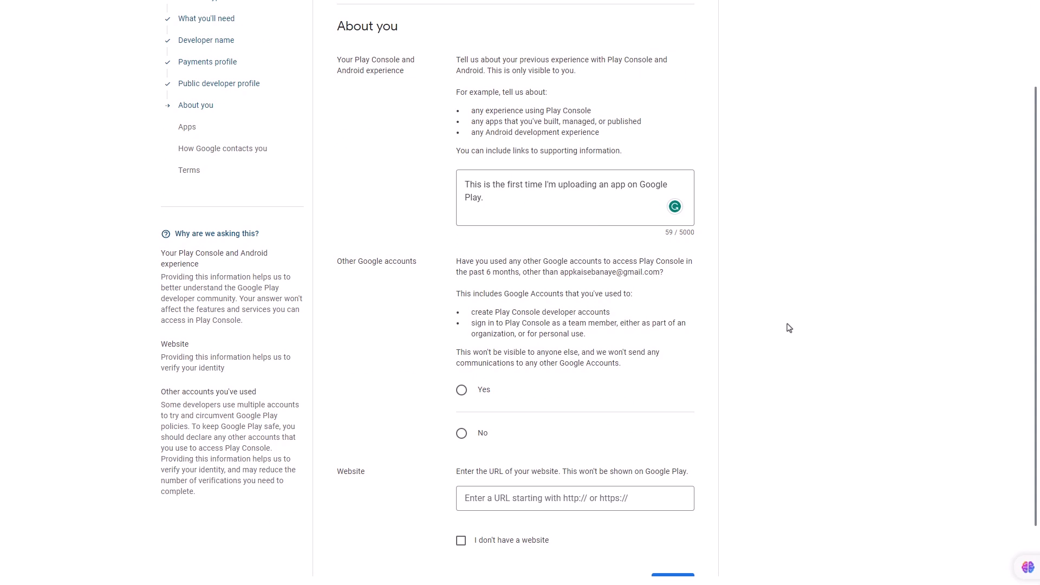
pyautogui.scroll(-1, 789, 328)
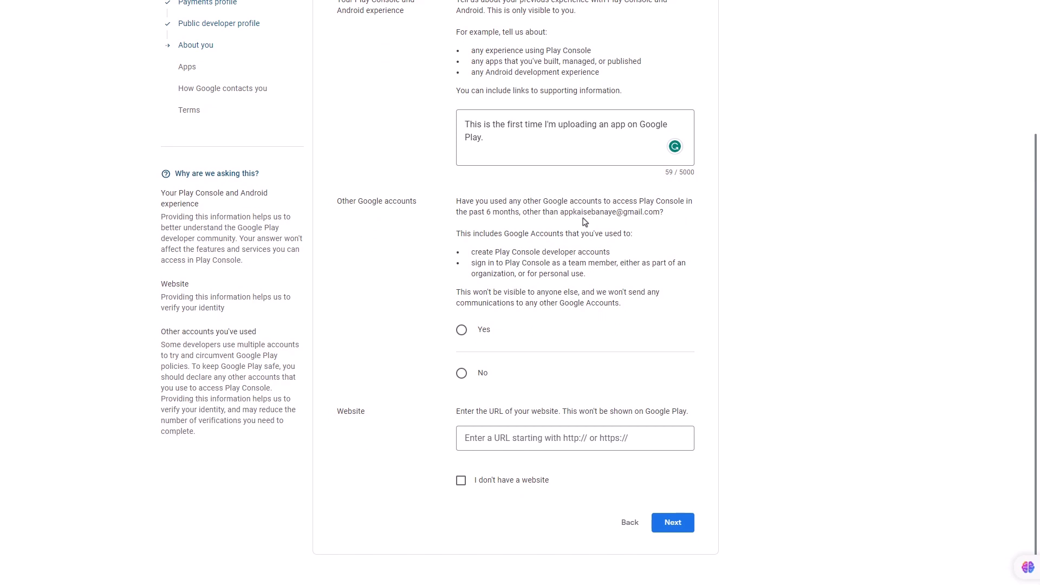
pyautogui.click(463, 376)
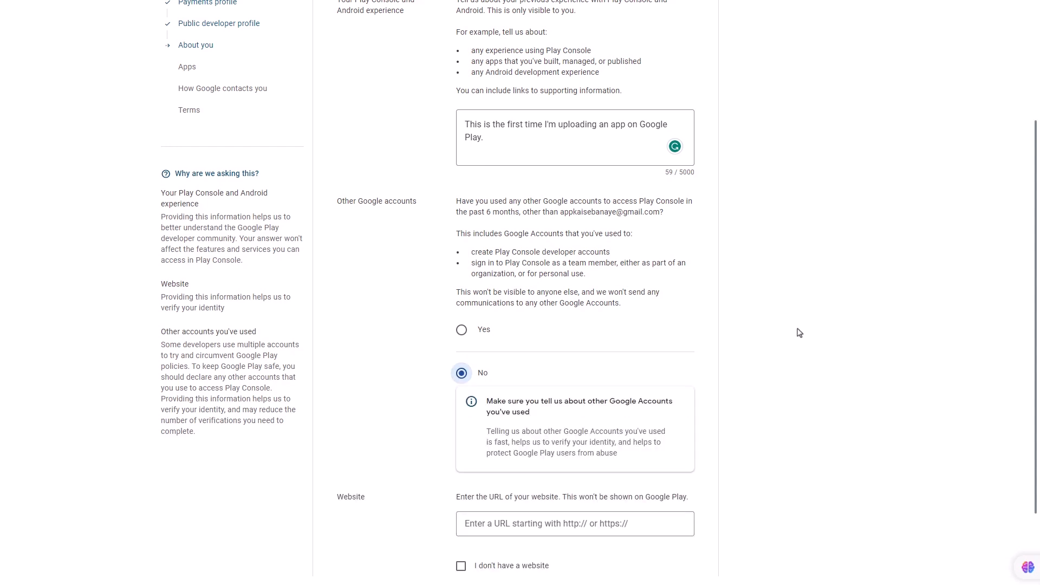
pyautogui.scroll(-2, 799, 333)
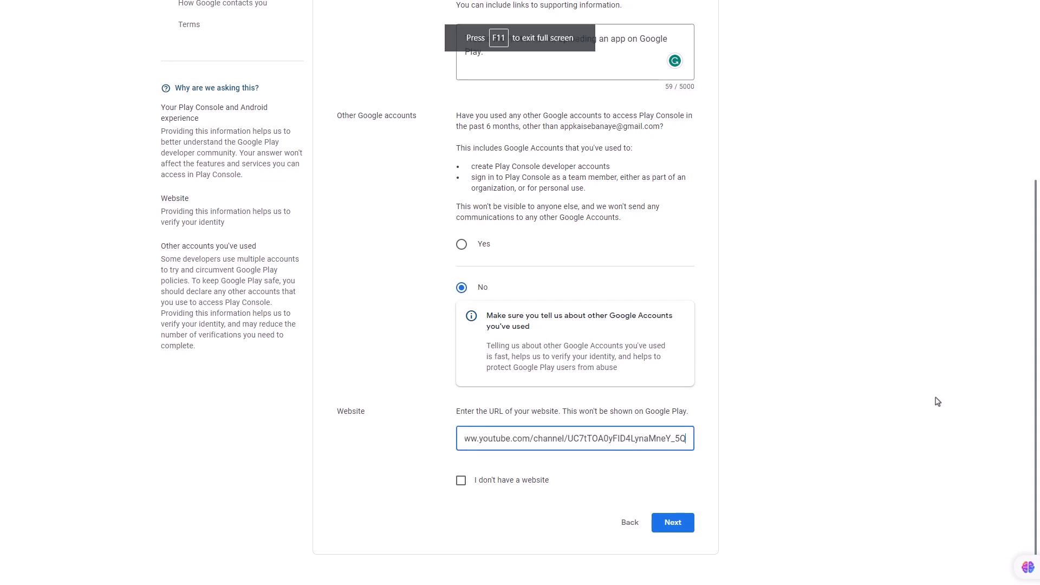
pyautogui.click(679, 524)
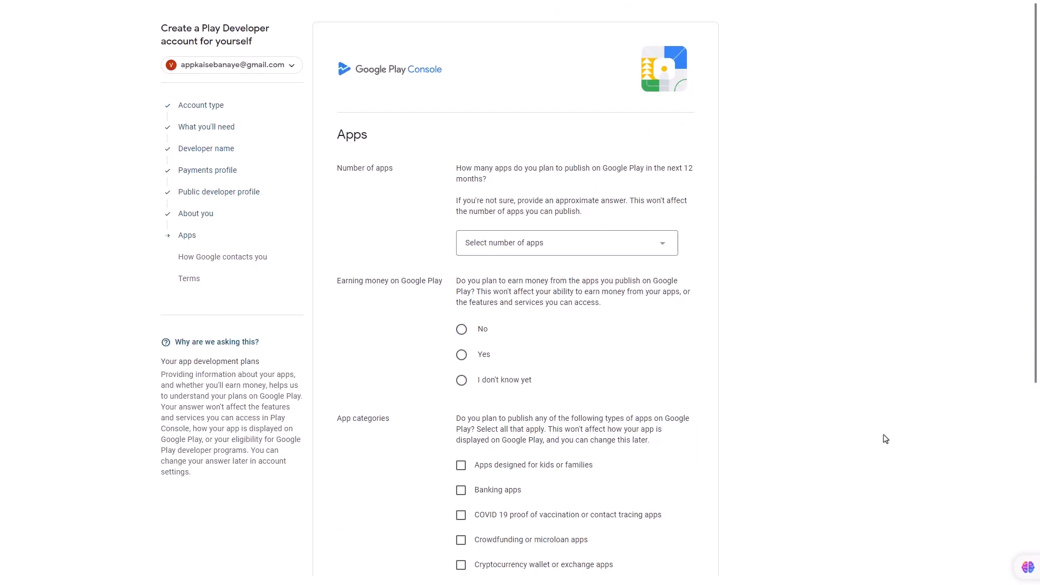
# - Answer the Apps questions: 1 app, earning money through ads, no listed app categories
pyautogui.click(665, 251)
pyautogui.click(658, 248)
pyautogui.click(462, 355)
pyautogui.scroll(-2, 863, 331)
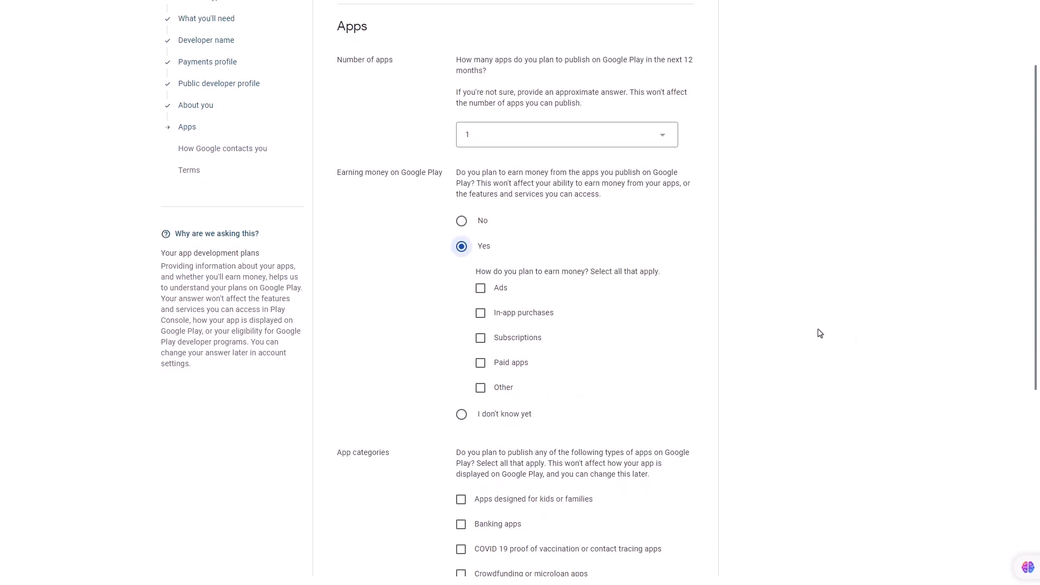
pyautogui.click(480, 290)
pyautogui.scroll(-3, 876, 283)
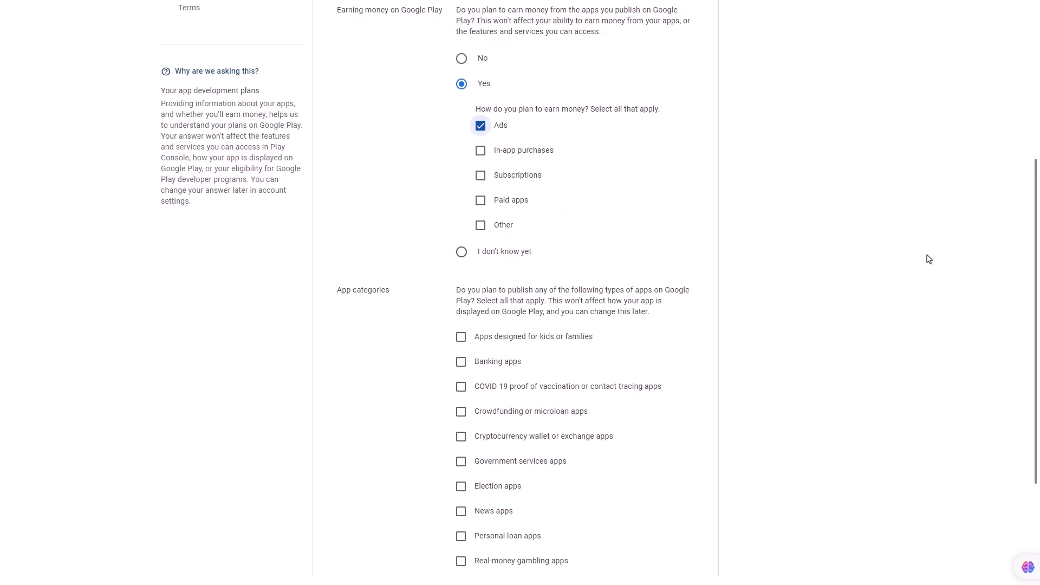
pyautogui.scroll(-3, 931, 259)
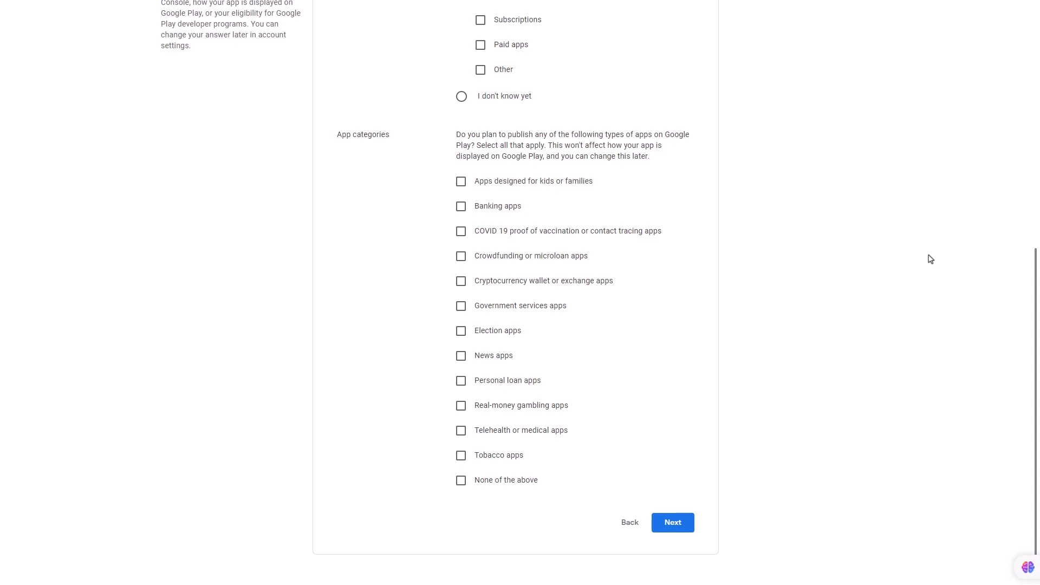
pyautogui.click(461, 482)
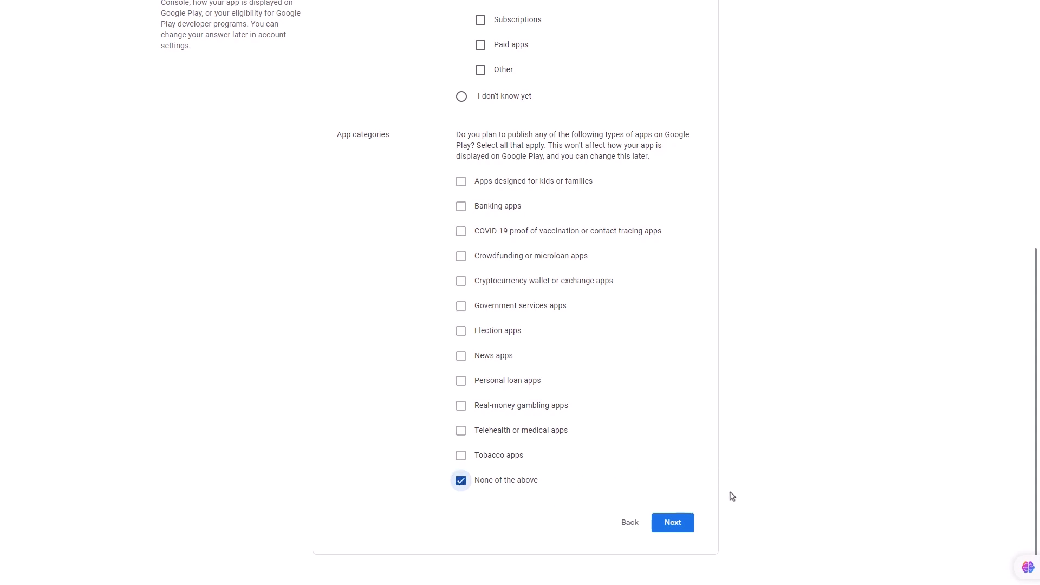
pyautogui.click(674, 524)
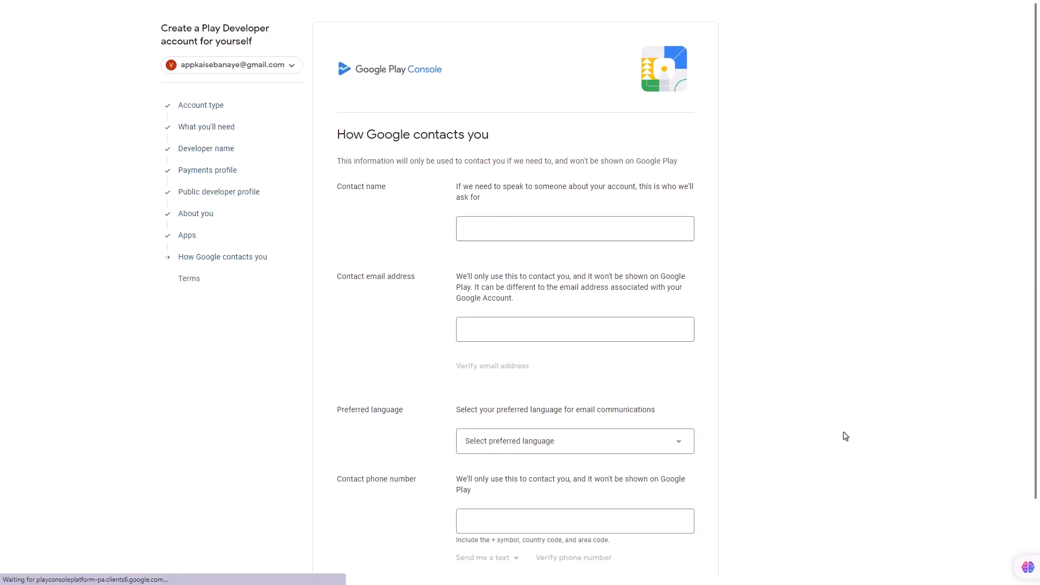
# - Fill in the developer contact email in the contact details
pyautogui.click(571, 230)
pyautogui.press('Tab')
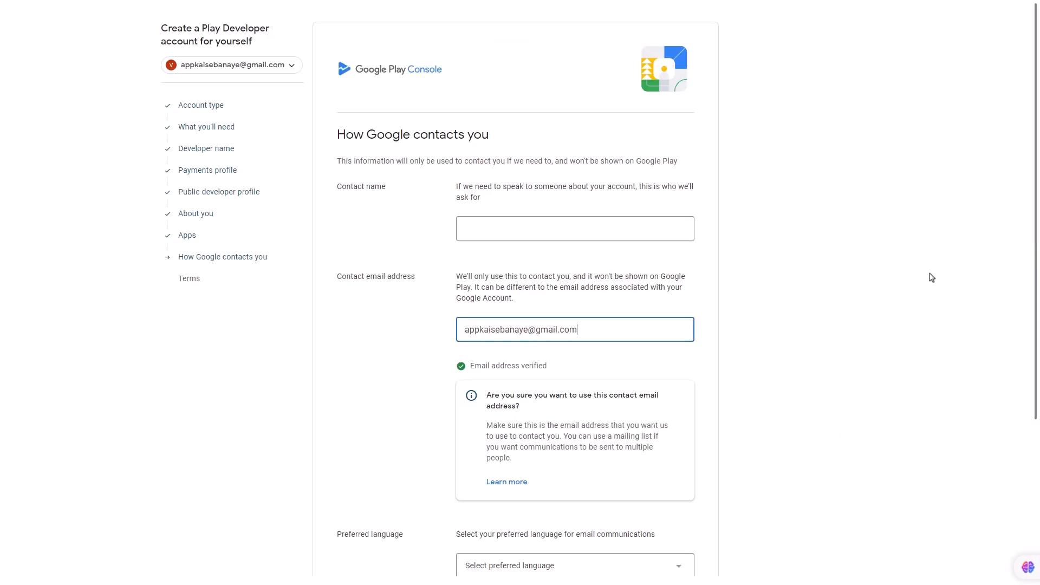
pyautogui.scroll(-3, 932, 278)
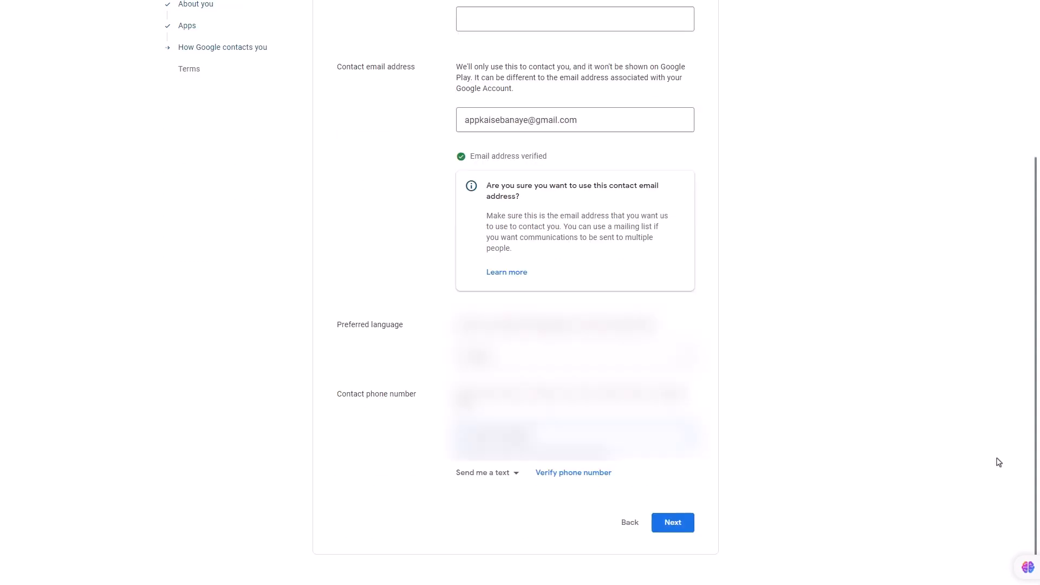
# - Verify the phone number with the texted 6-digit code and continue to Terms
pyautogui.click(551, 476)
pyautogui.scroll(-2, 848, 460)
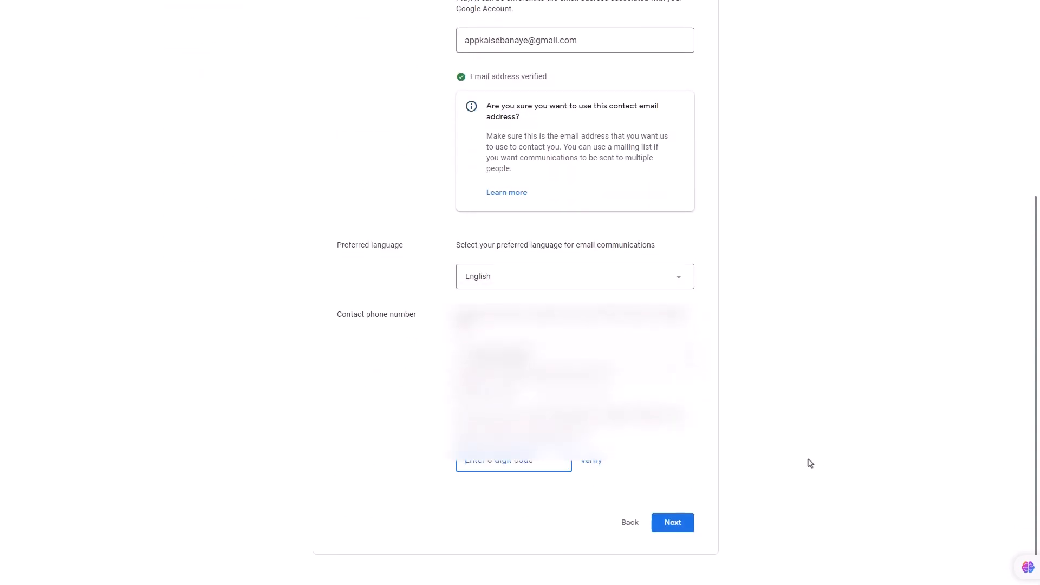
pyautogui.write('31')
pyautogui.press('BackSpace')
pyautogui.press('BackSpace')
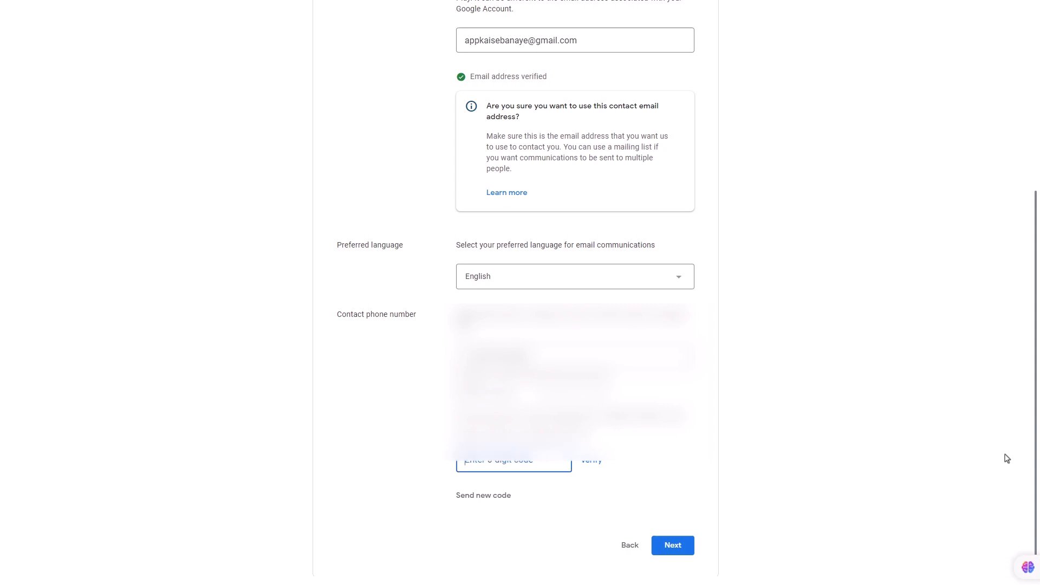
pyautogui.click(596, 462)
pyautogui.click(671, 520)
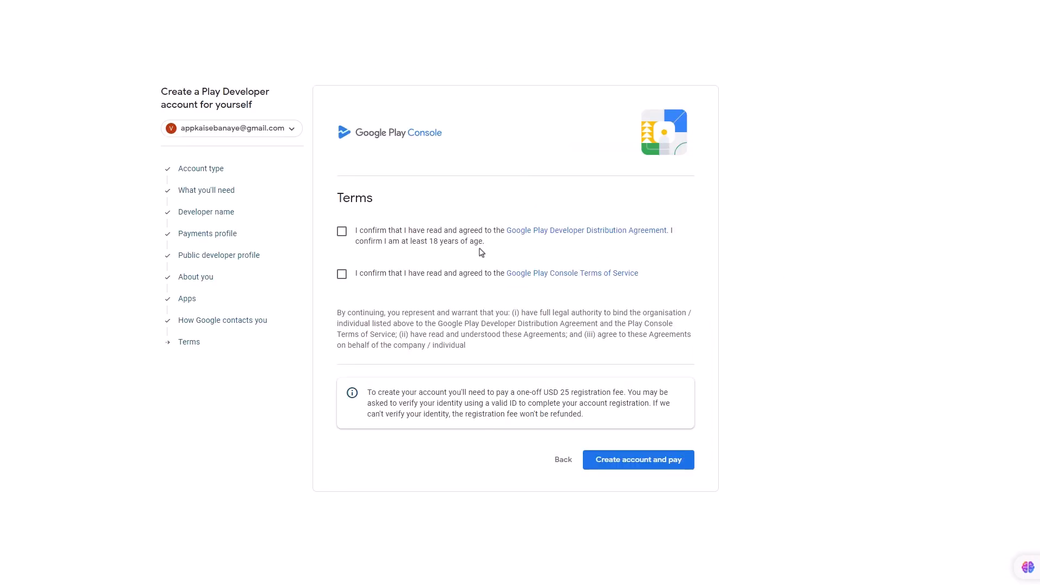
# - Accept the Developer Distribution Agreement and Play Console Terms of Service, then create the account and pay
pyautogui.click(342, 231)
pyautogui.click(342, 275)
pyautogui.click(646, 463)
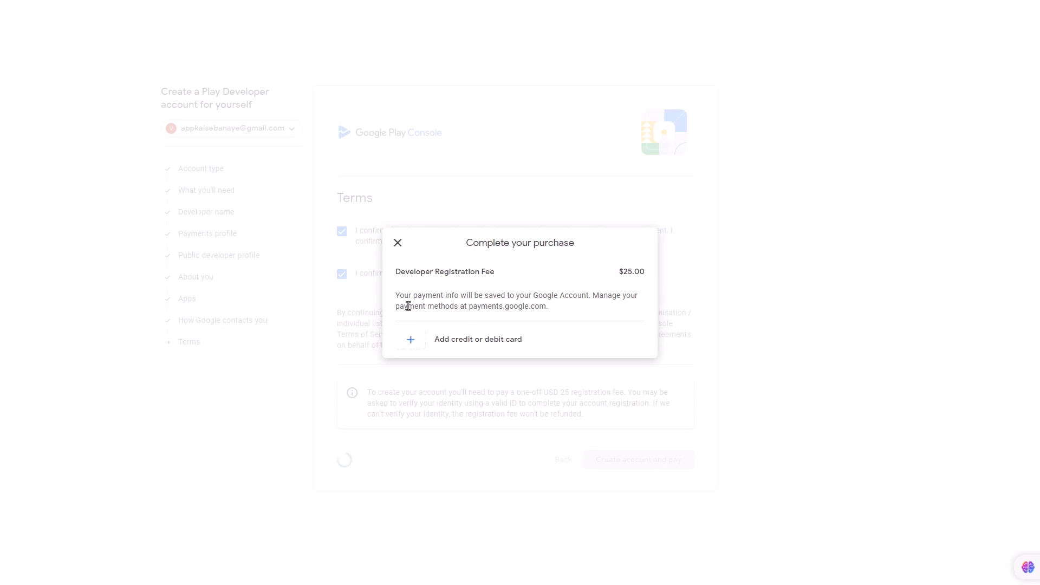
# - Save a new Visa card and pay the $25 developer registration fee
pyautogui.click(412, 342)
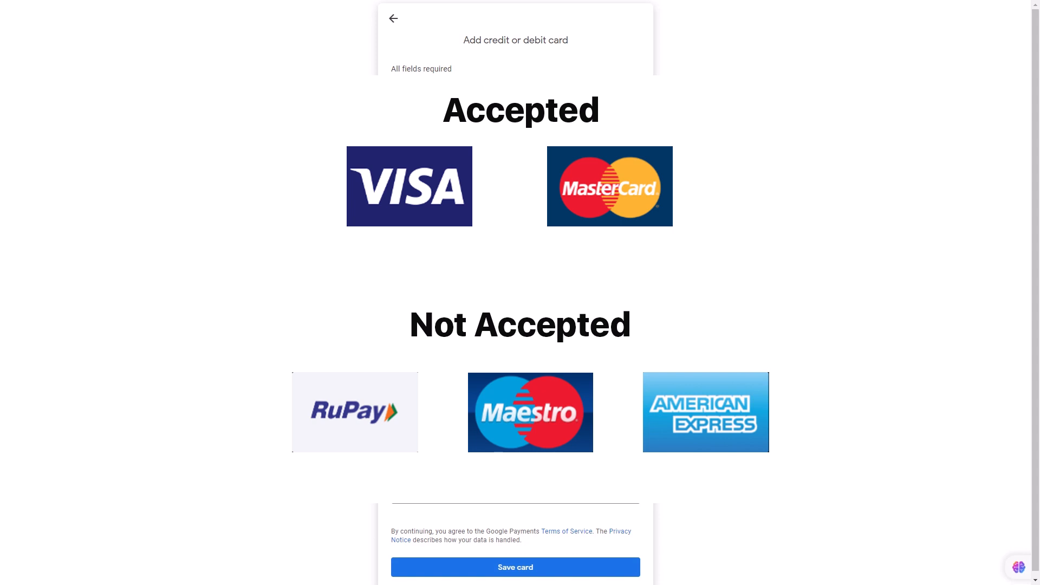
pyautogui.scroll(-1, 937, 318)
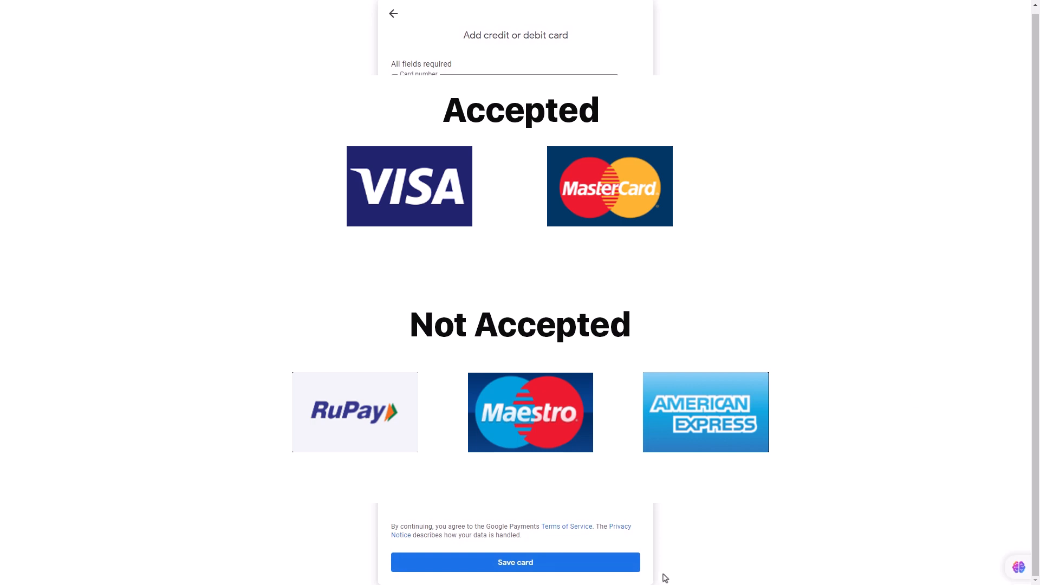
pyautogui.click(525, 563)
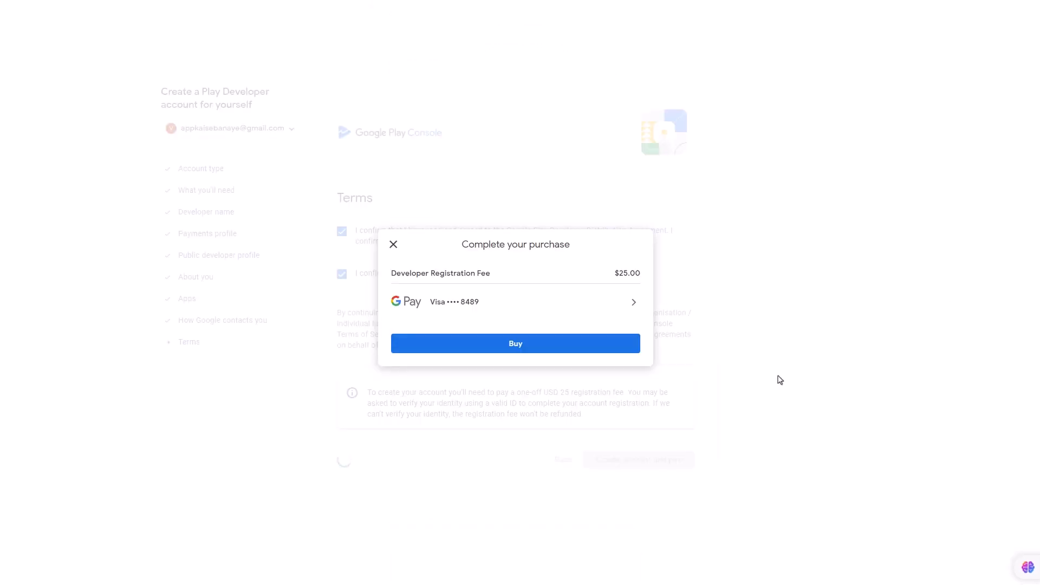
pyautogui.click(515, 349)
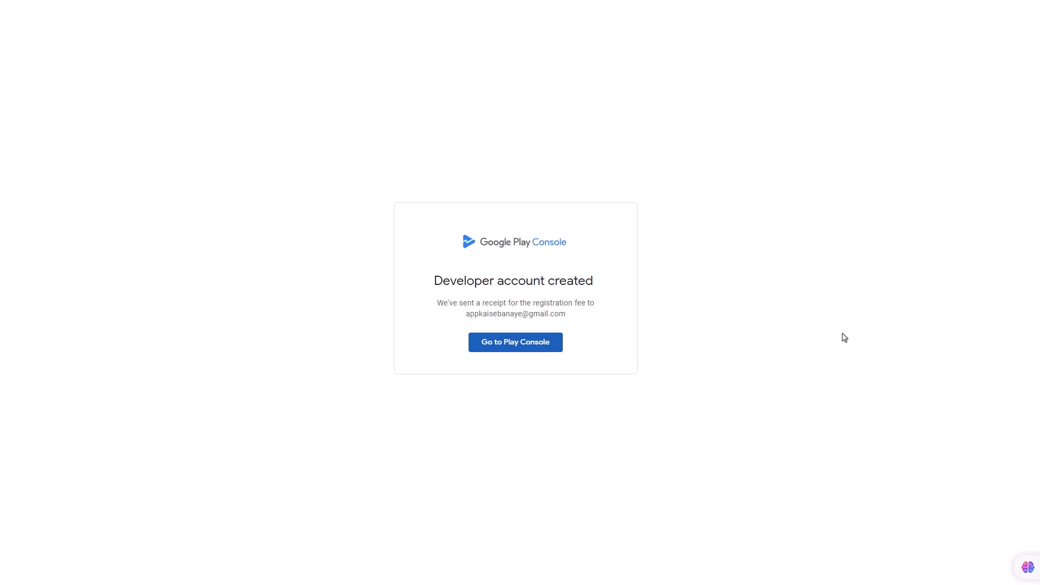
# - Enter Play Console and go to the outstanding identity verification on the Developer account page
pyautogui.click(527, 347)
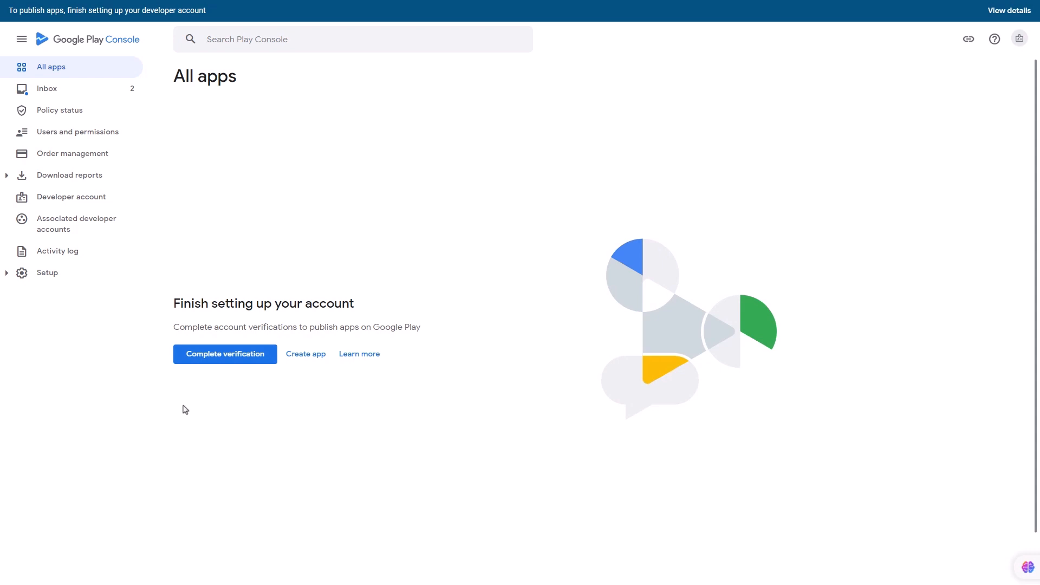
pyautogui.click(233, 358)
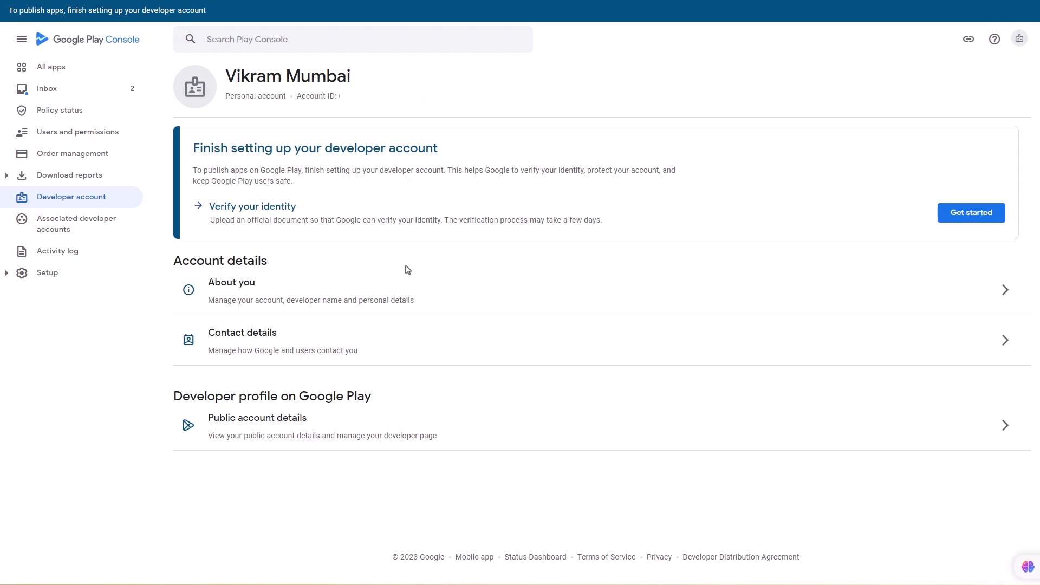
# - Review the accepted ID requirements under Verify your identity and begin the verification form
pyautogui.click(957, 217)
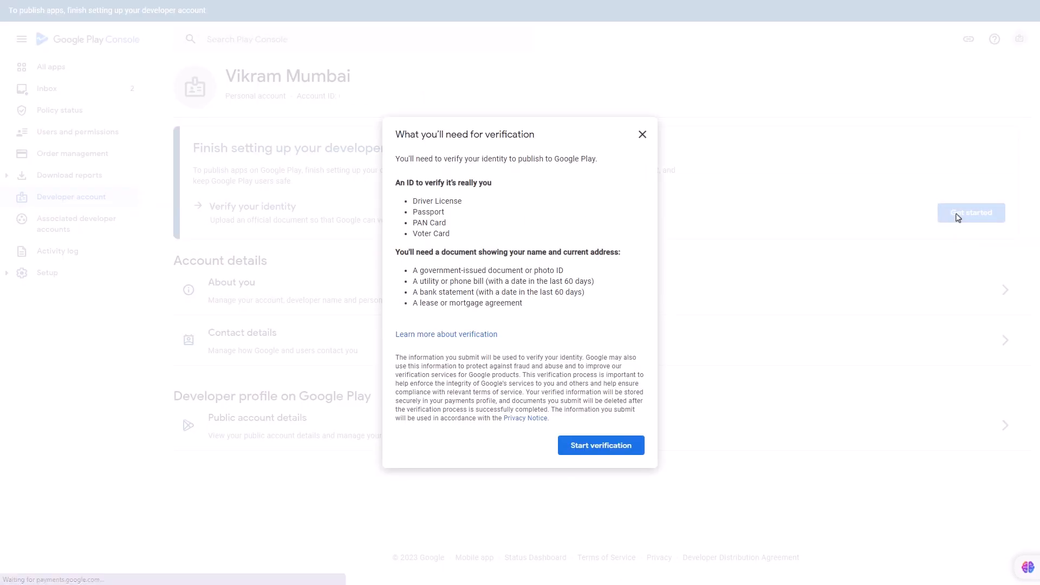
pyautogui.moveTo(413, 202); pyautogui.dragTo(470, 207)
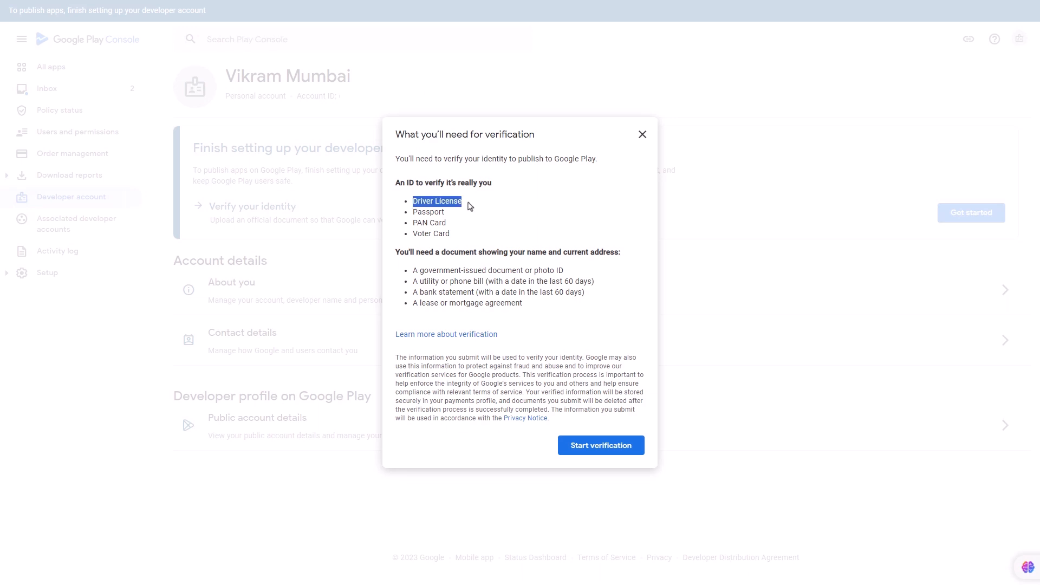
pyautogui.click(460, 236)
pyautogui.click(601, 445)
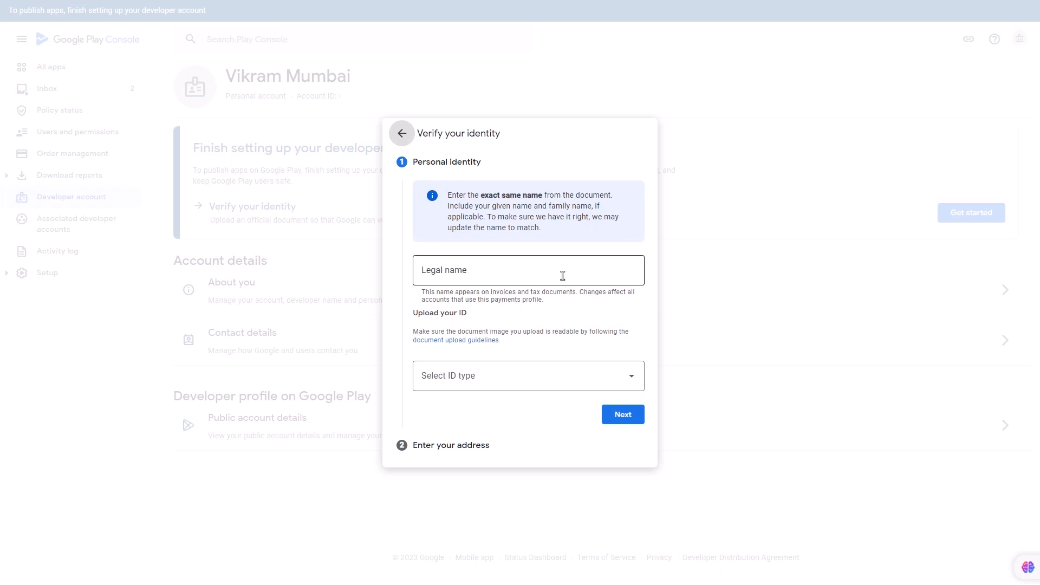
# - Choose PAN Card as the ID type, continue to the address step, and submit the verification
pyautogui.click(509, 376)
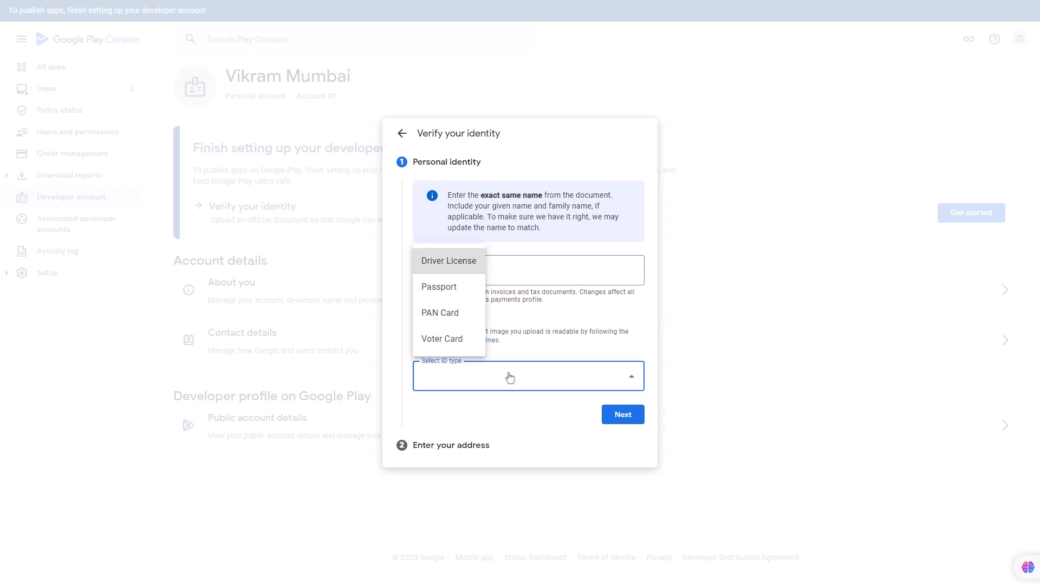
pyautogui.click(434, 314)
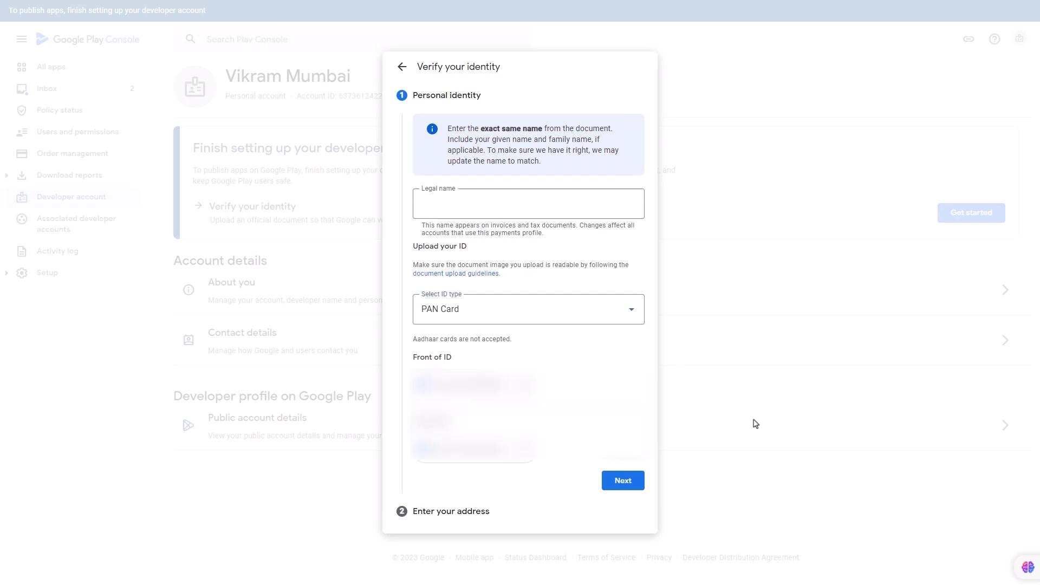
pyautogui.click(624, 481)
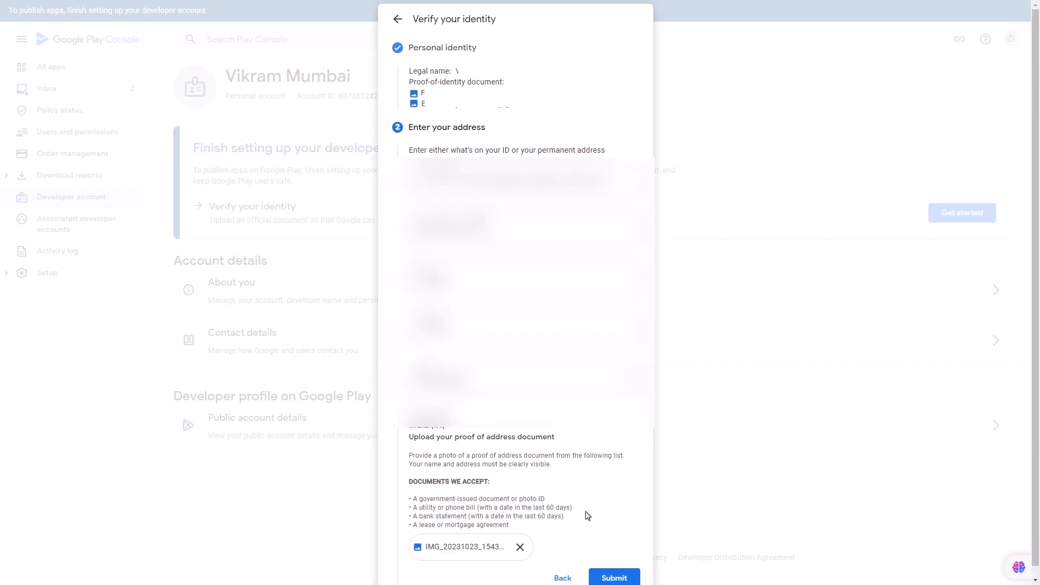
pyautogui.scroll(-1, 601, 560)
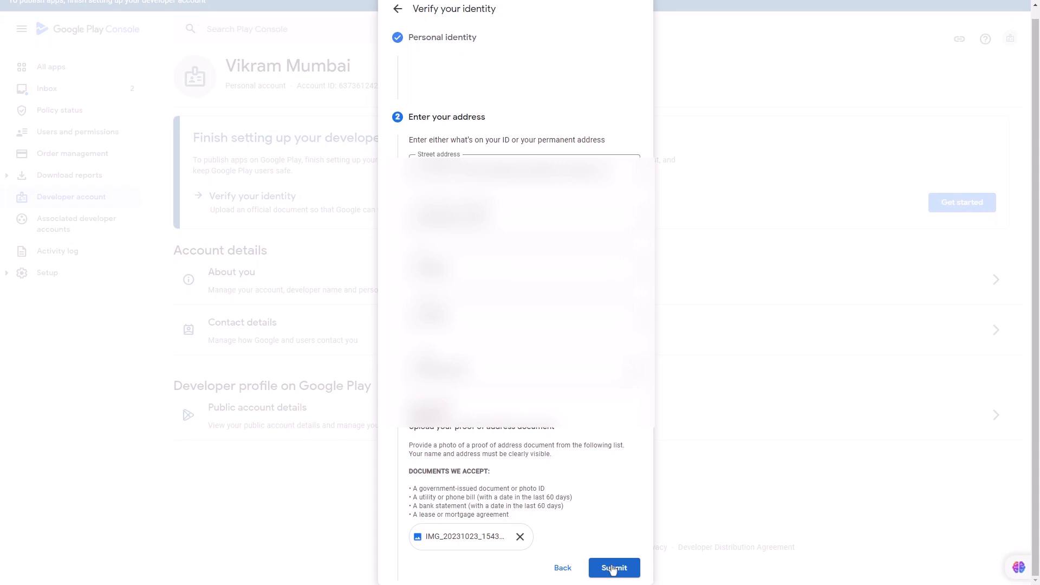
pyautogui.click(614, 568)
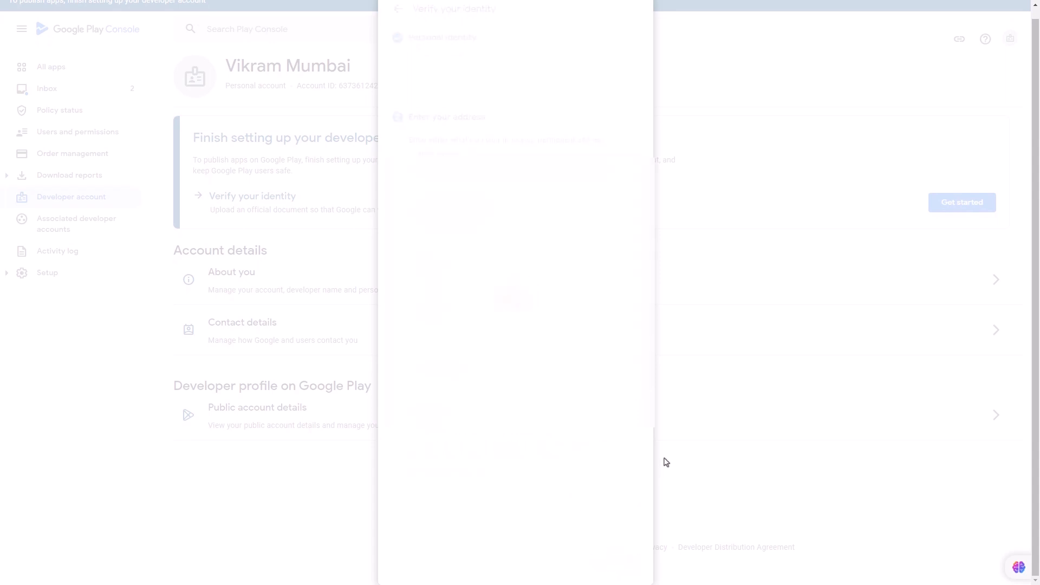
# - Dismiss the Verification in progress notice and return to the All apps list
pyautogui.click(614, 383)
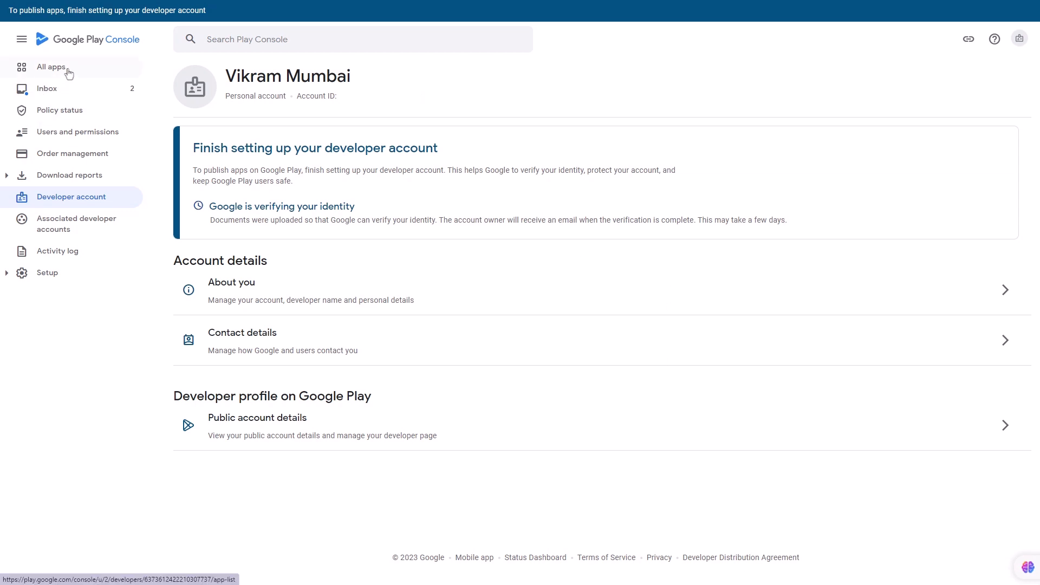
pyautogui.click(46, 67)
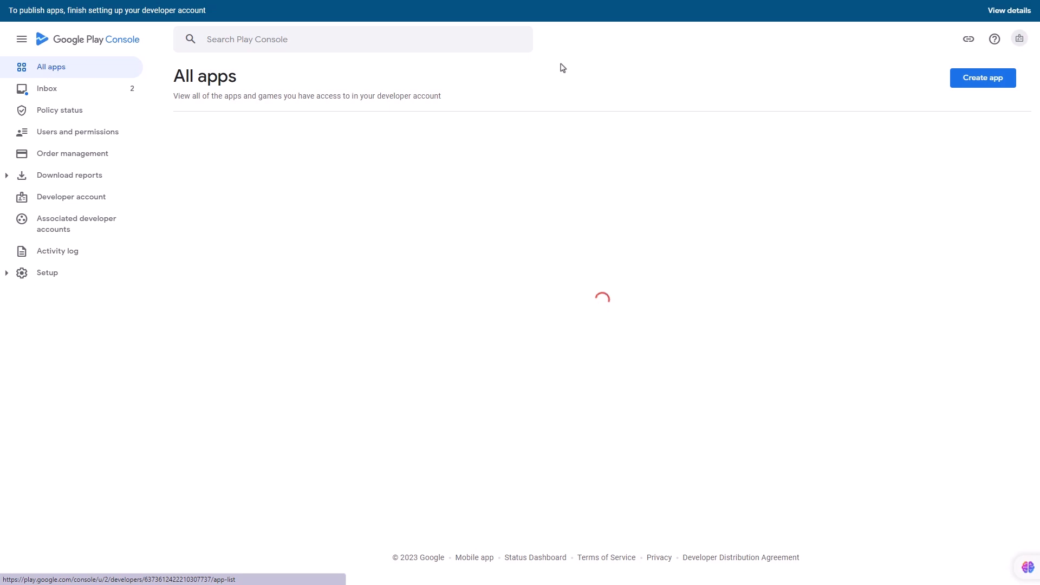